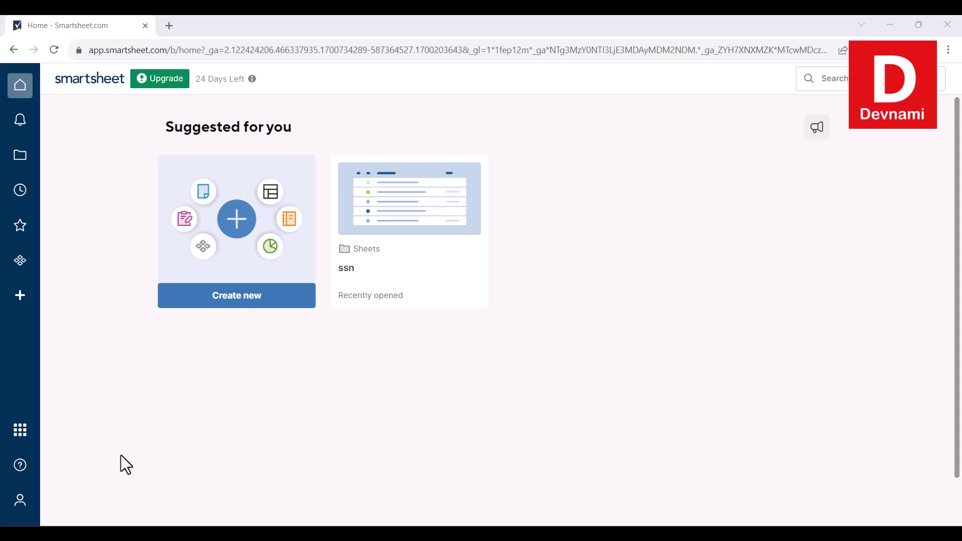
Find the recently used ssn sheet card under Suggested for you on the Smartsheet home page.
mouse_move(209, 82)
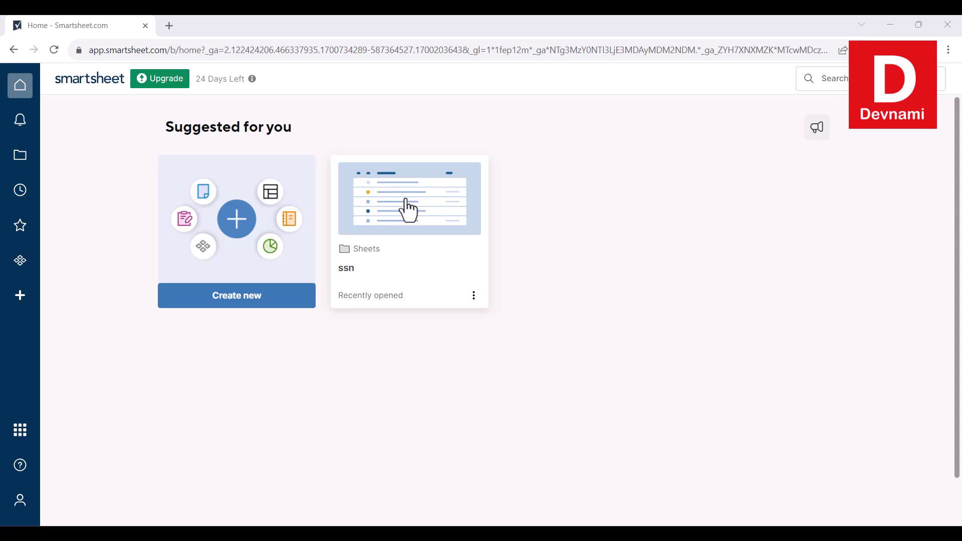
Open the ssn sheet and let its id, name, profession and ssn grid load.
click(398, 205)
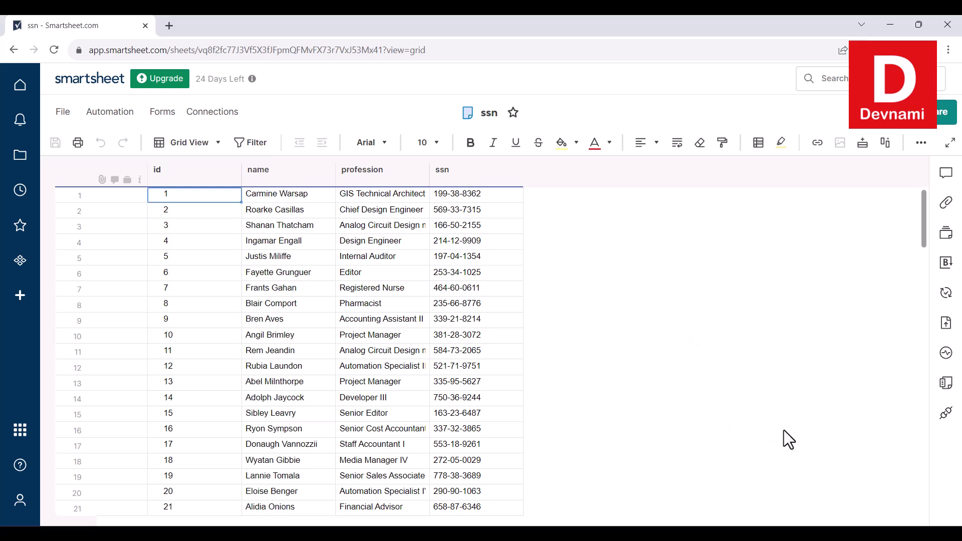
Review Financial Sample.xlsx in Excel, close it, and close the Microsoft Learn page.
key(alt+Tab)
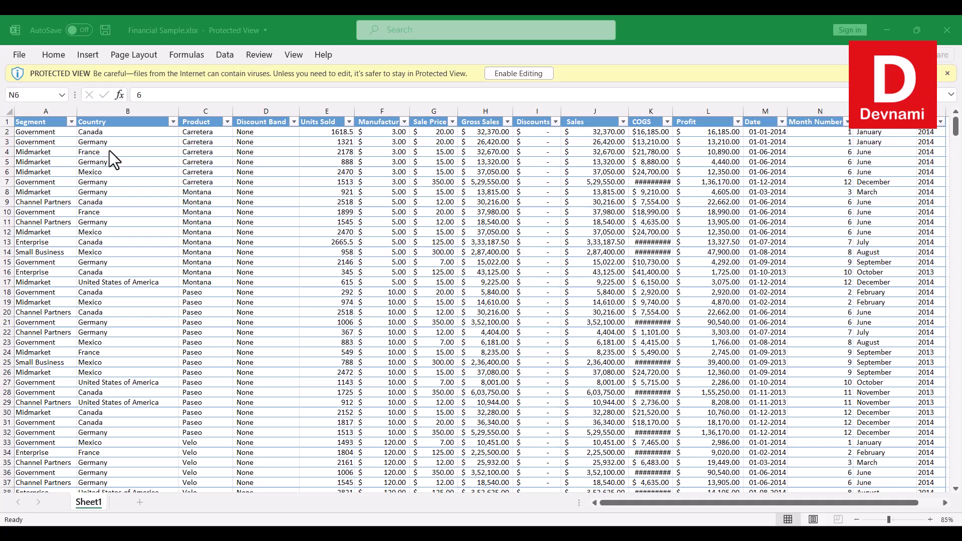
click(300, 36)
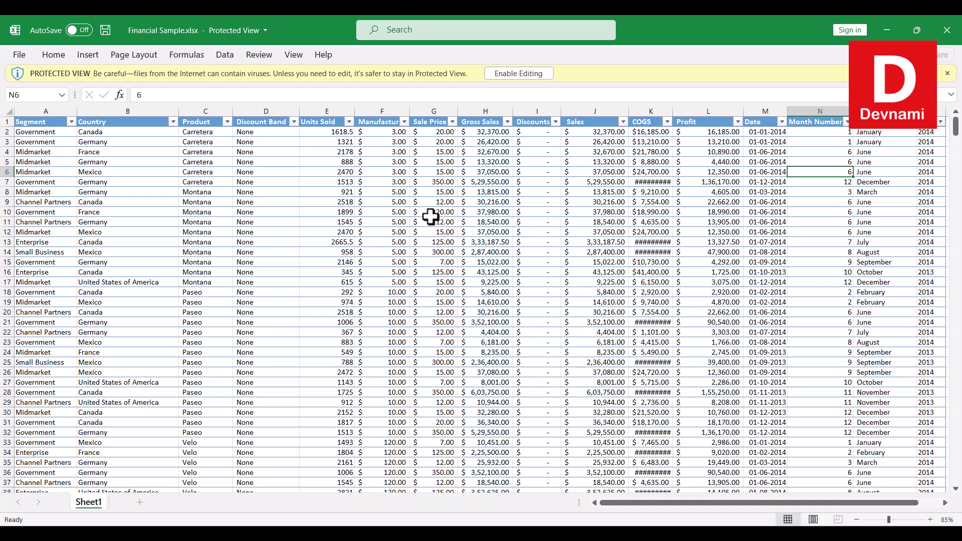
click(947, 30)
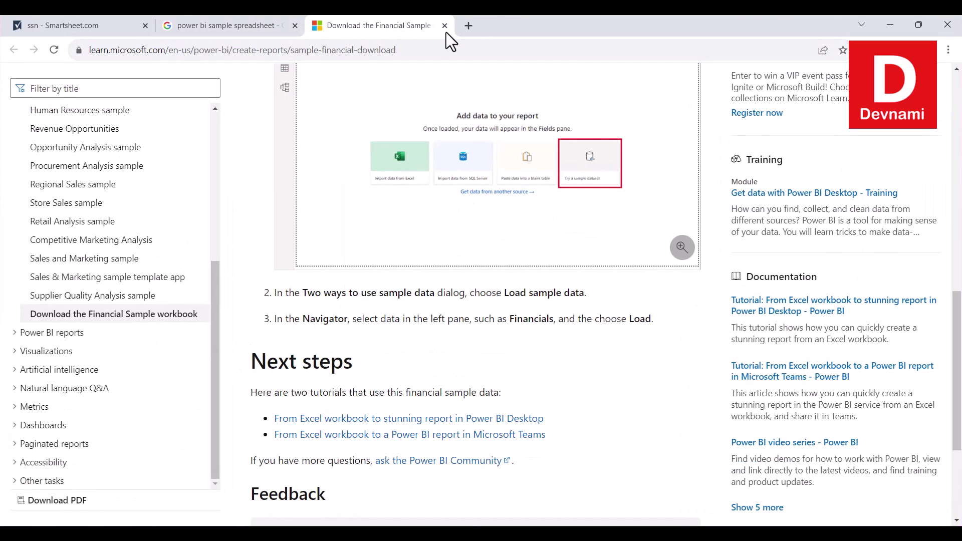
click(445, 26)
Close the Google results page and open the Sheets folder listing in Browse.
click(295, 25)
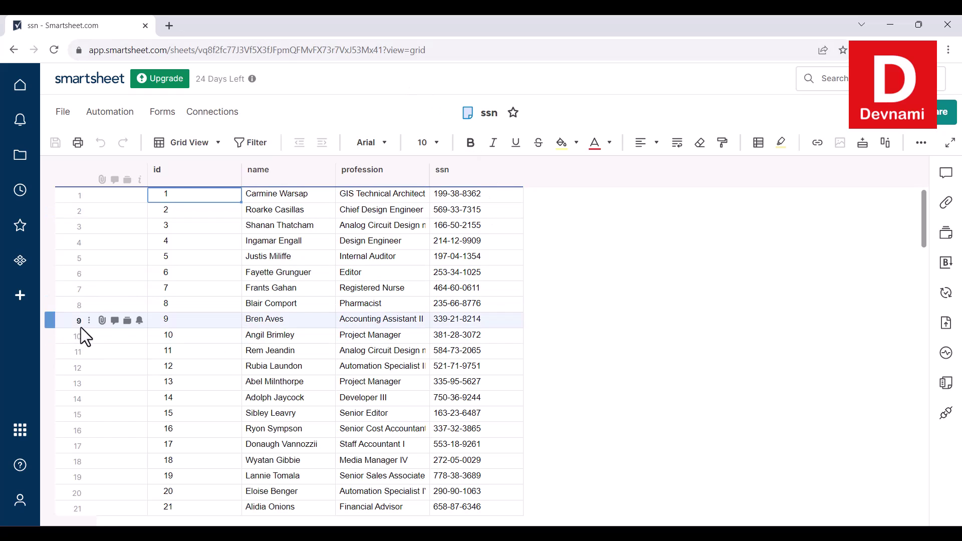
click(23, 165)
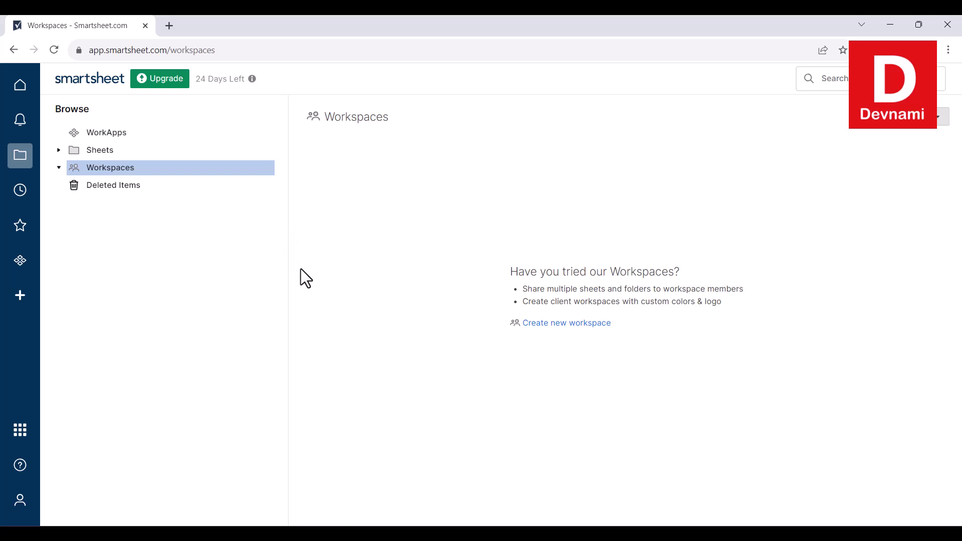
click(59, 150)
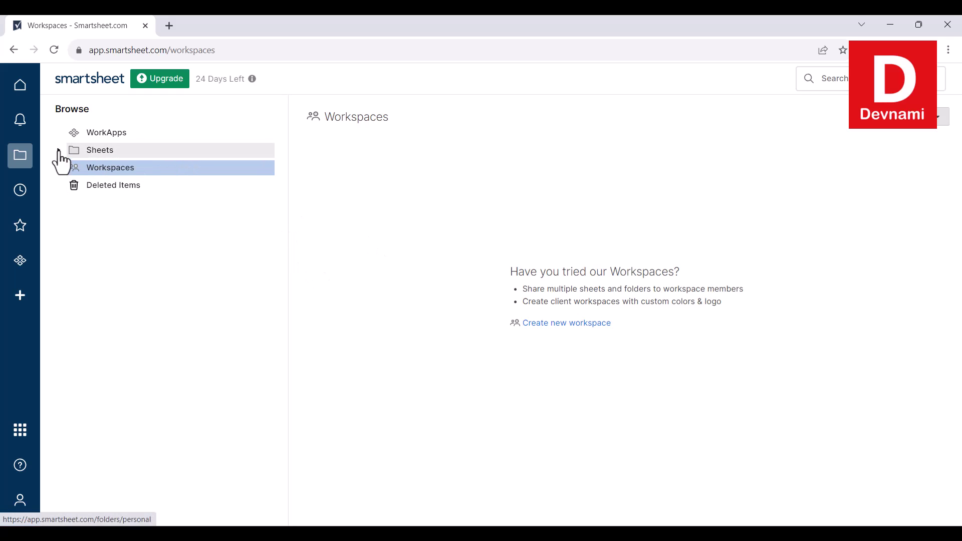
click(126, 151)
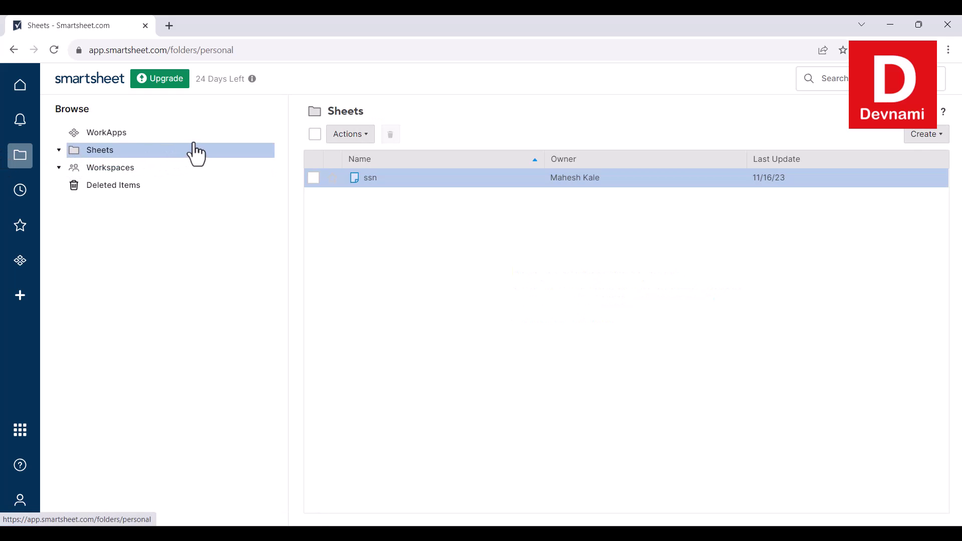
Check the Actions available for the selected ssn sheet, then clear the selection.
click(356, 134)
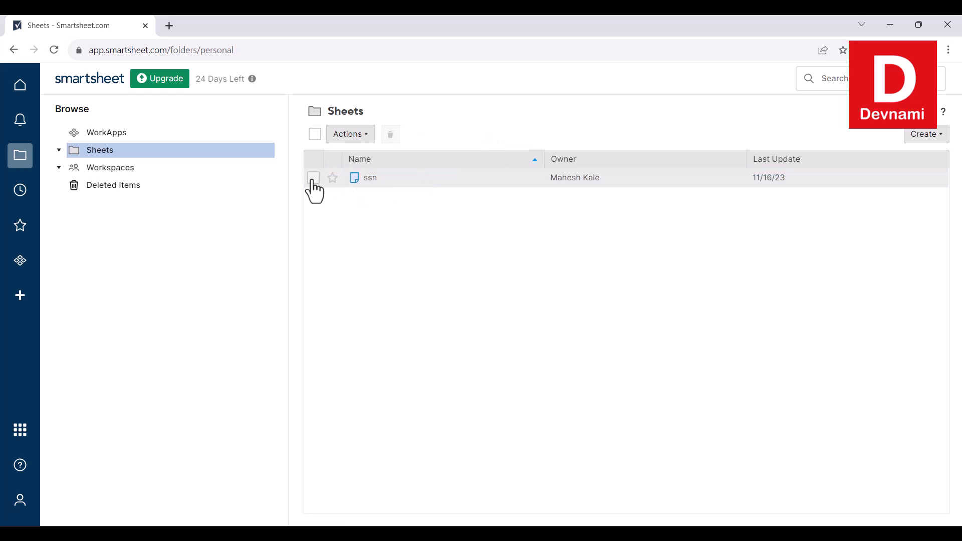
click(313, 178)
click(345, 139)
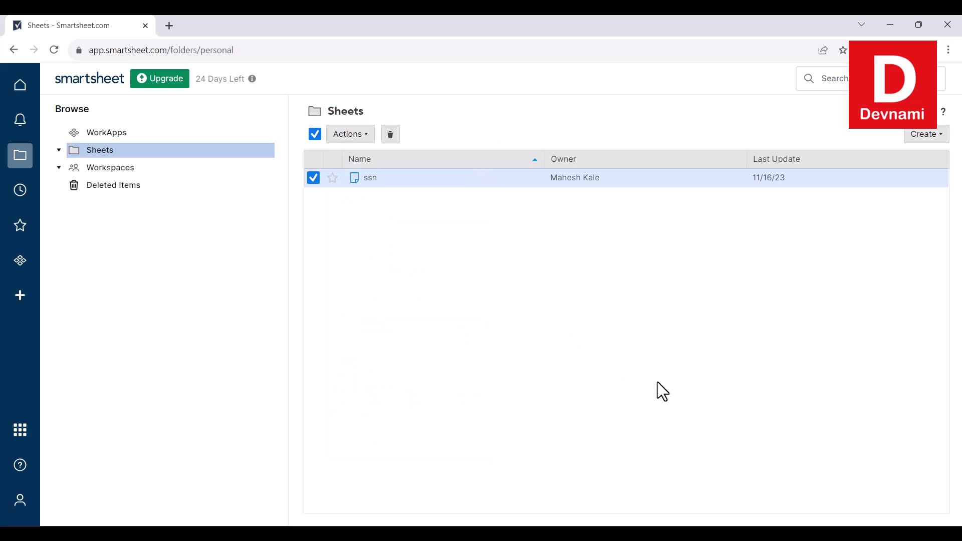
click(312, 138)
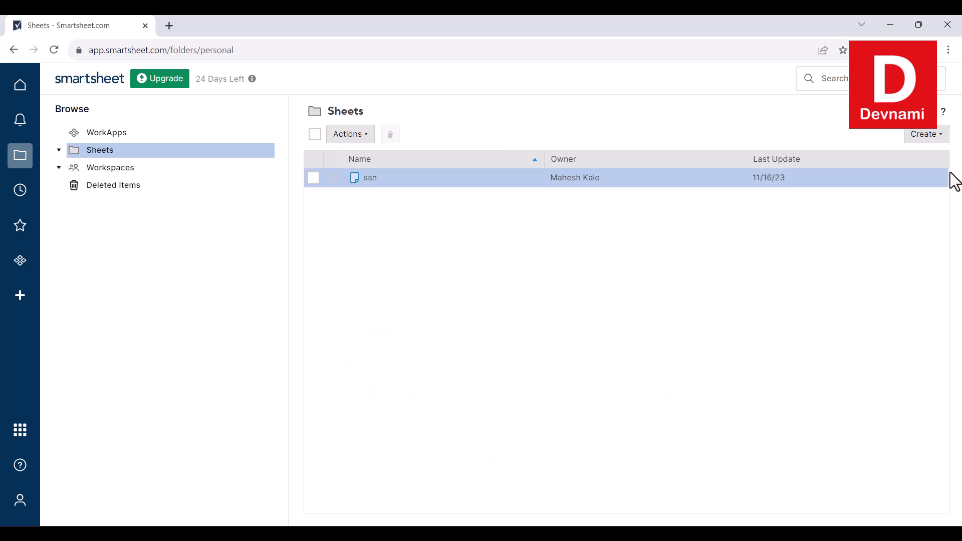
Start a Microsoft Excel import and choose ssn.xlsx as the file.
click(935, 134)
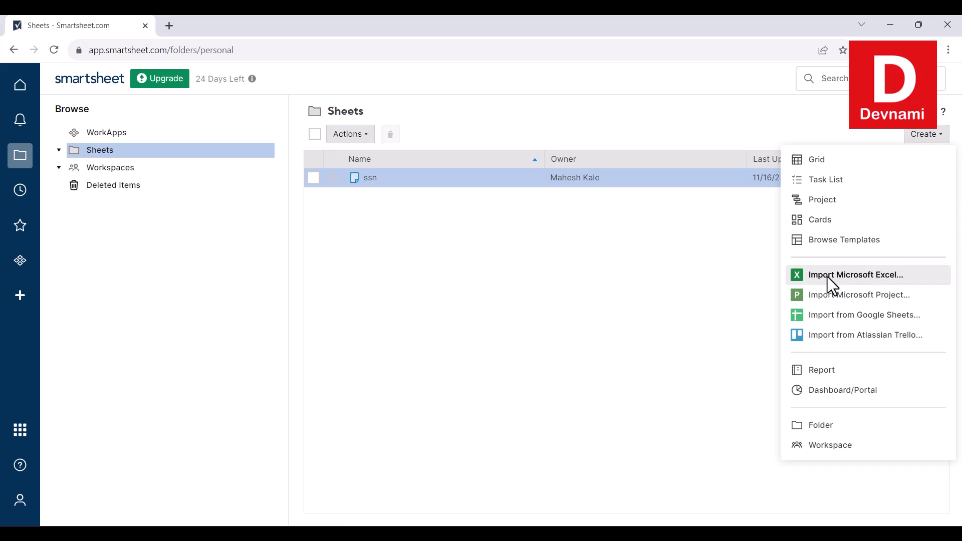
click(886, 276)
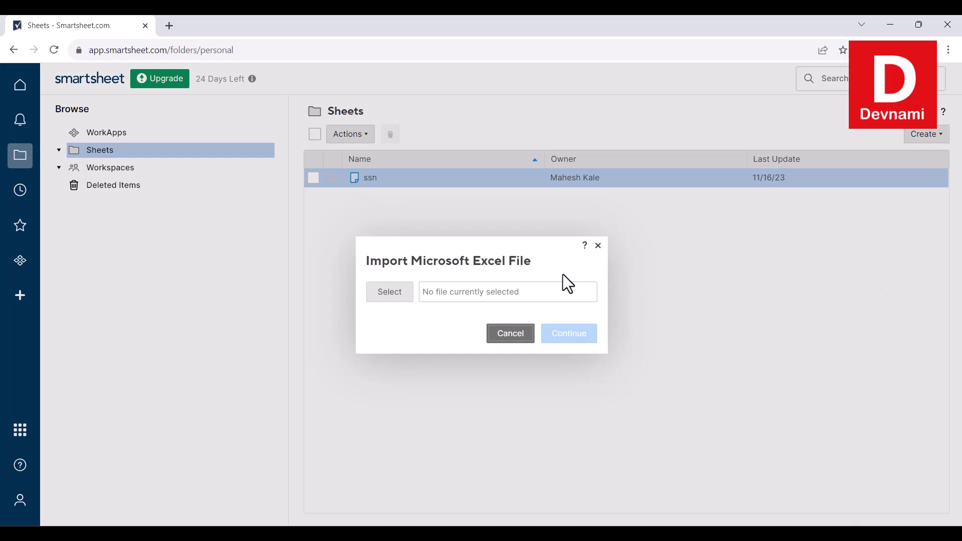
click(405, 293)
scroll(378, 200, down, 3)
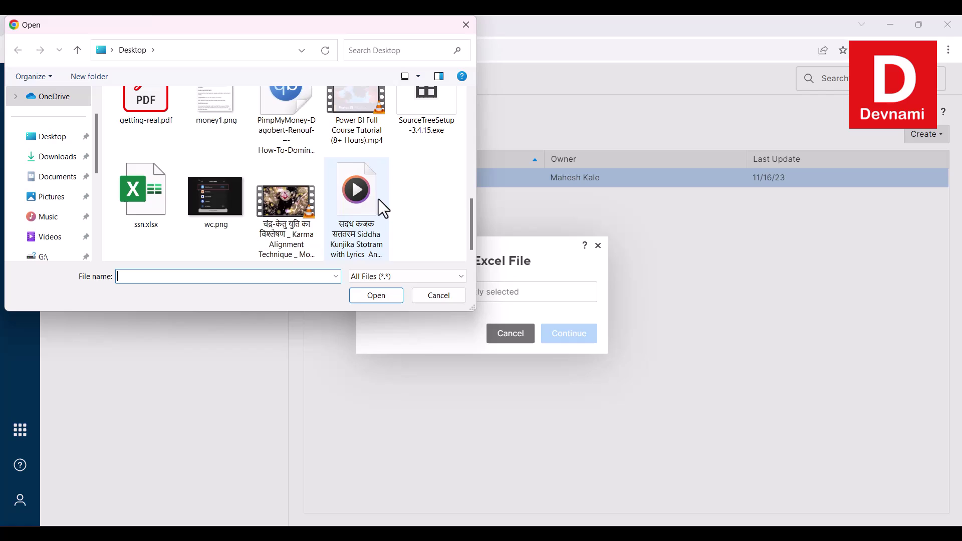
click(139, 193)
click(357, 297)
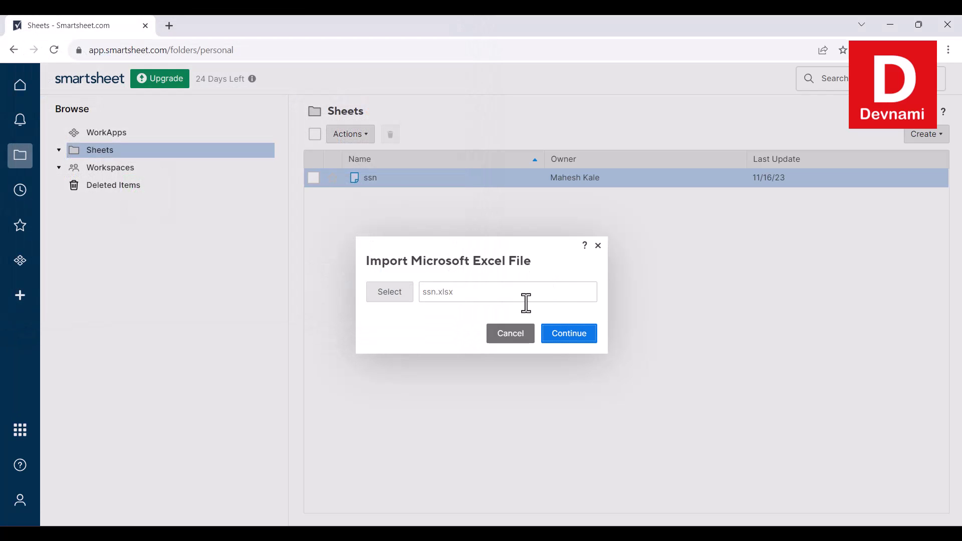
Open the ssn.xlsx Import Settings, then cancel that import.
click(577, 335)
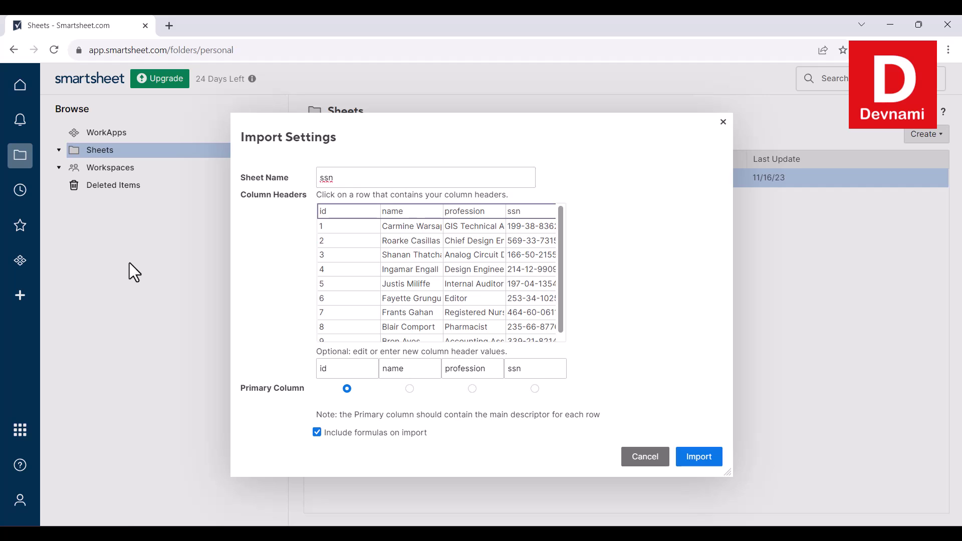
drag(344, 179, 299, 178)
click(651, 455)
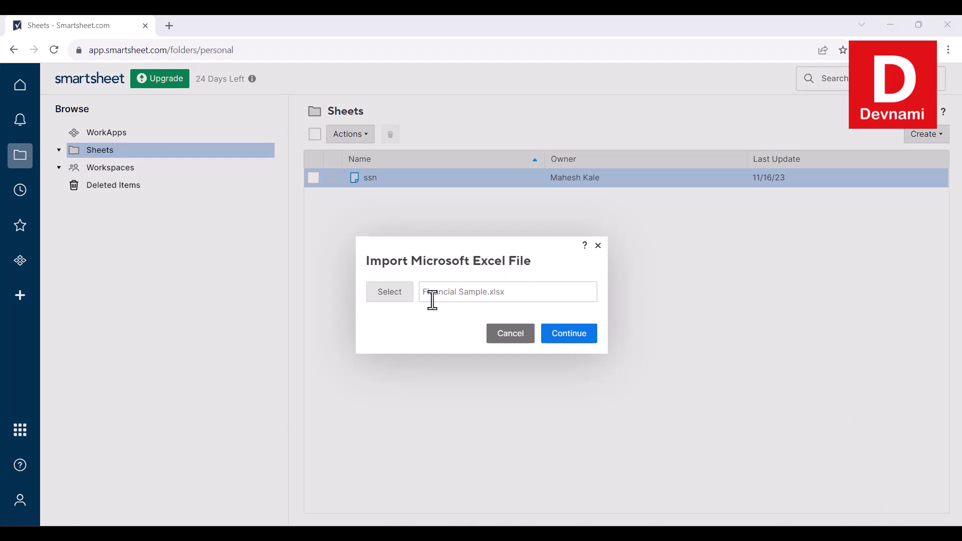
Import Financial Sample.xlsx as sheet 'Financial Report', with Segment kept as the primary column.
click(570, 331)
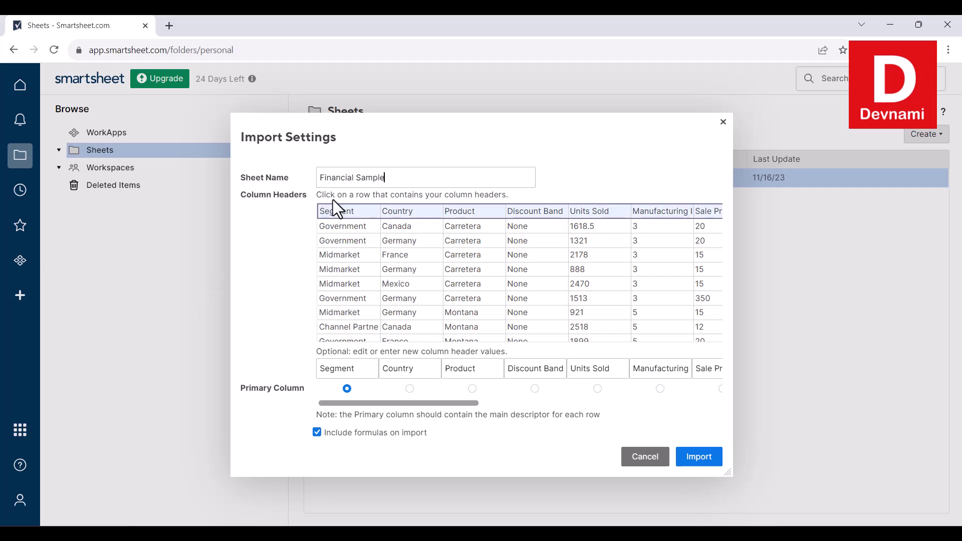
drag(389, 177, 357, 177)
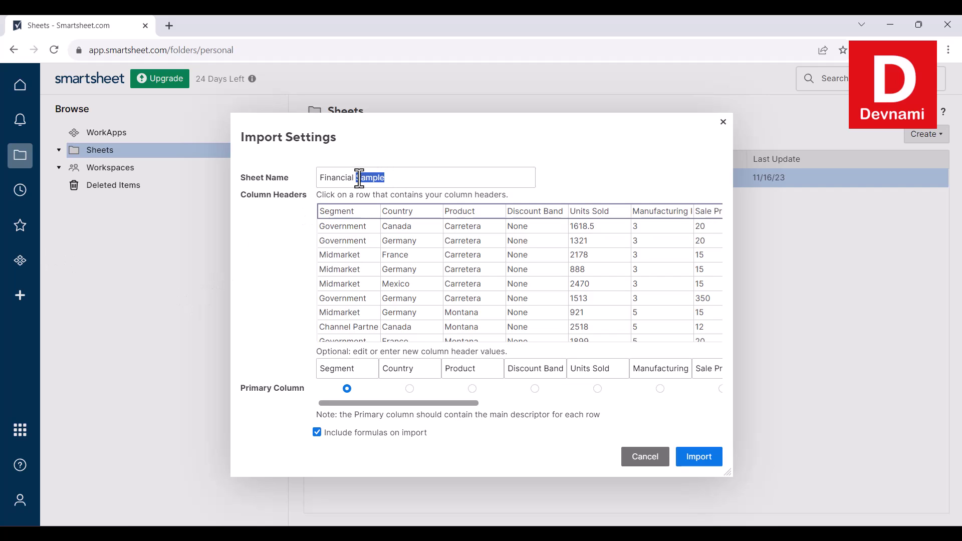
key(BackSpace)
text(Report)
drag(439, 404, 380, 405)
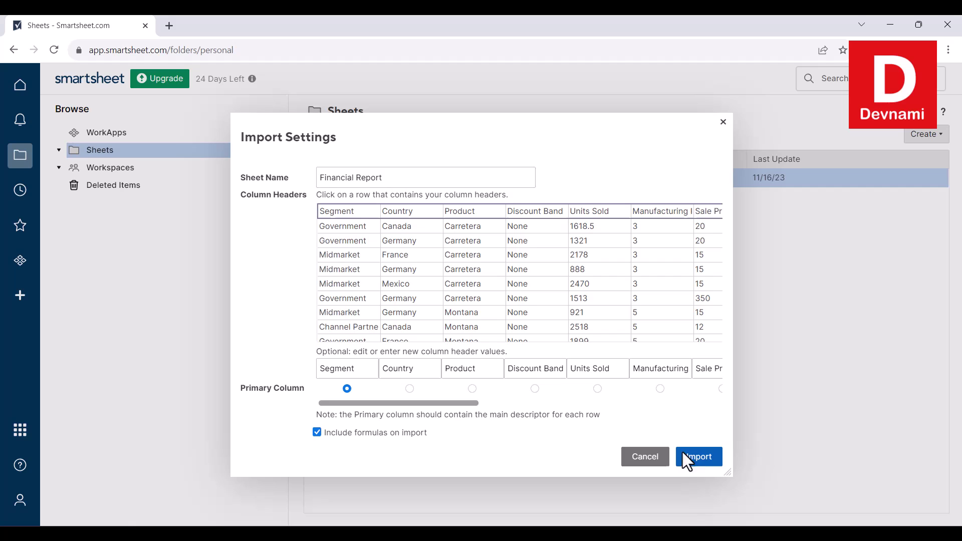
click(706, 459)
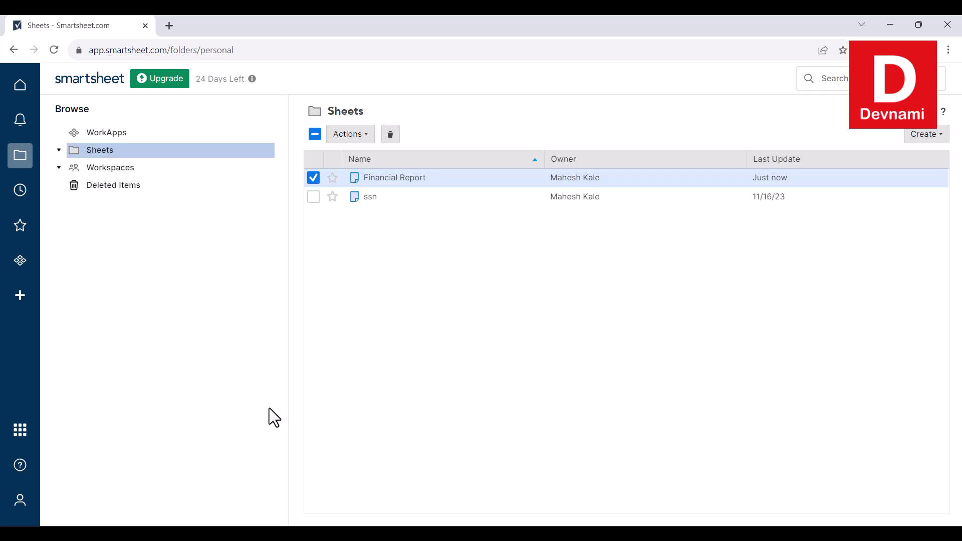
Open the Financial Report sheet and scroll across its imported sales columns.
click(402, 179)
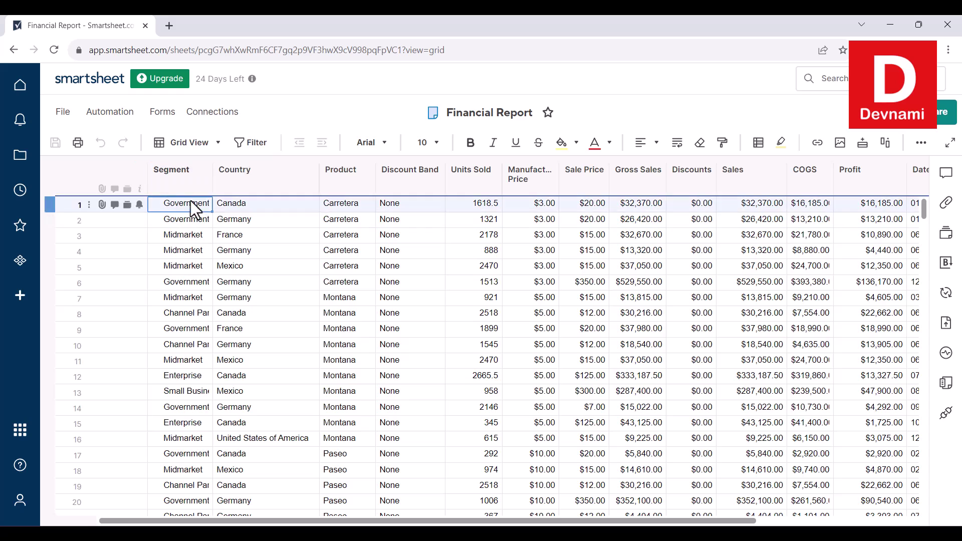
scroll(614, 229, right, 3)
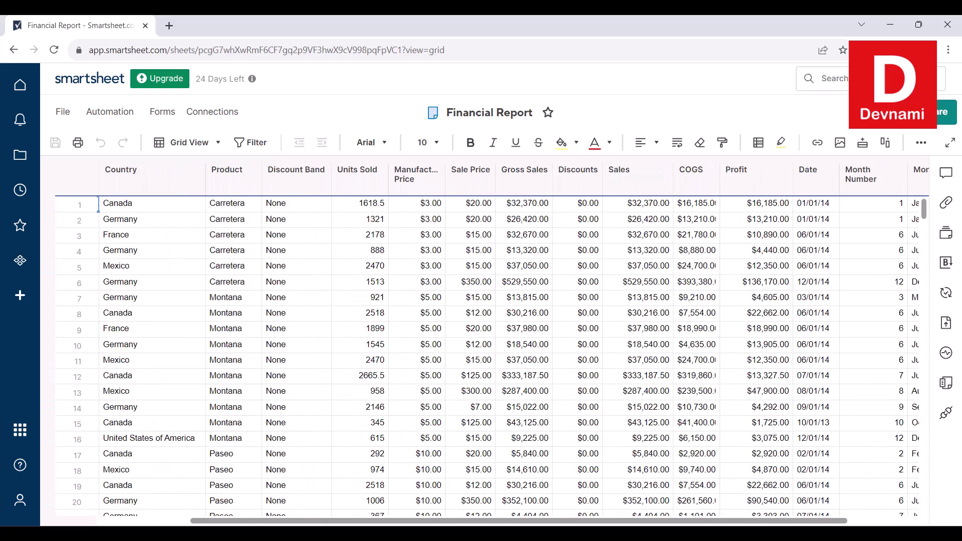
scroll(491, 351, right, 2)
scroll(491, 351, left, 5)
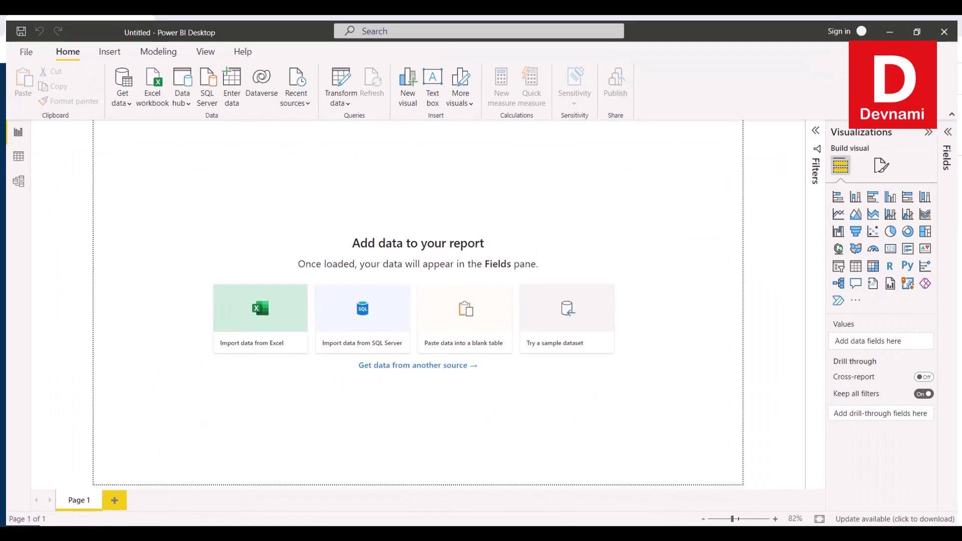
Maximize Power BI Desktop and bring up the full connector list via Get data > More.
double_click(204, 27)
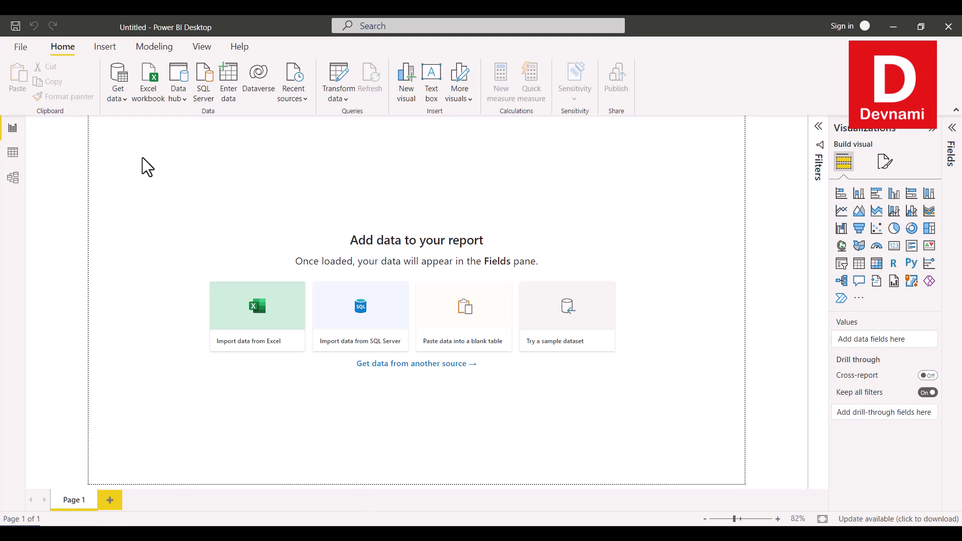
click(122, 98)
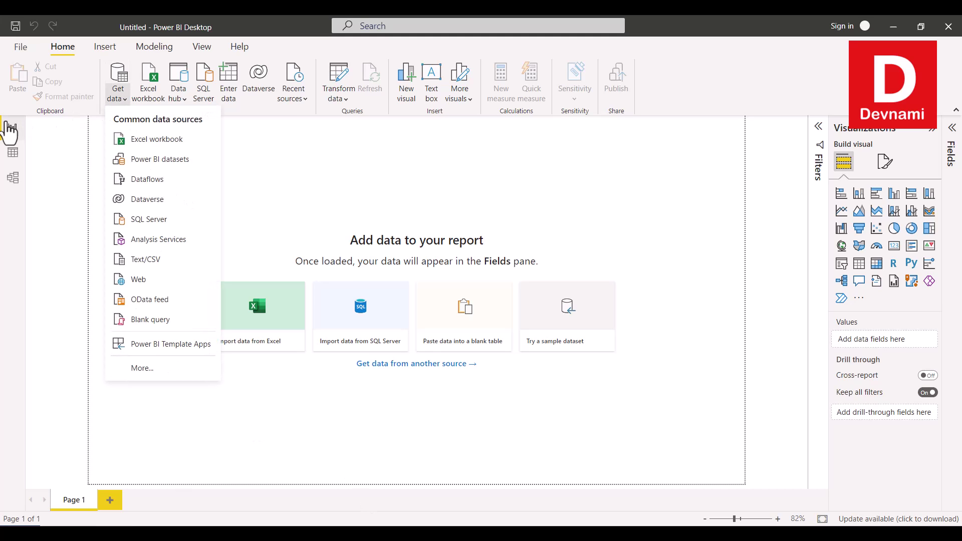
click(159, 368)
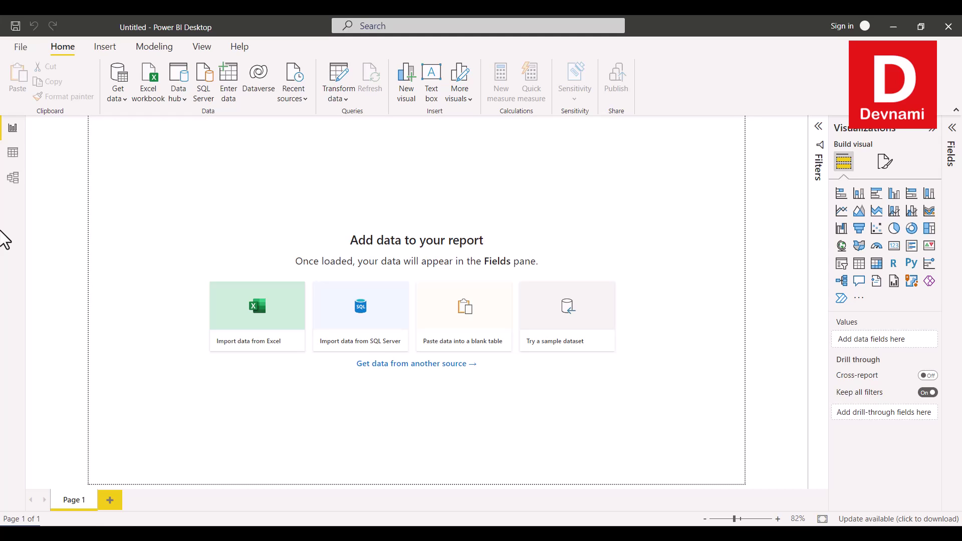
Search 'SmartSheet' in Get Data and connect with the Smartsheet connector.
click(118, 76)
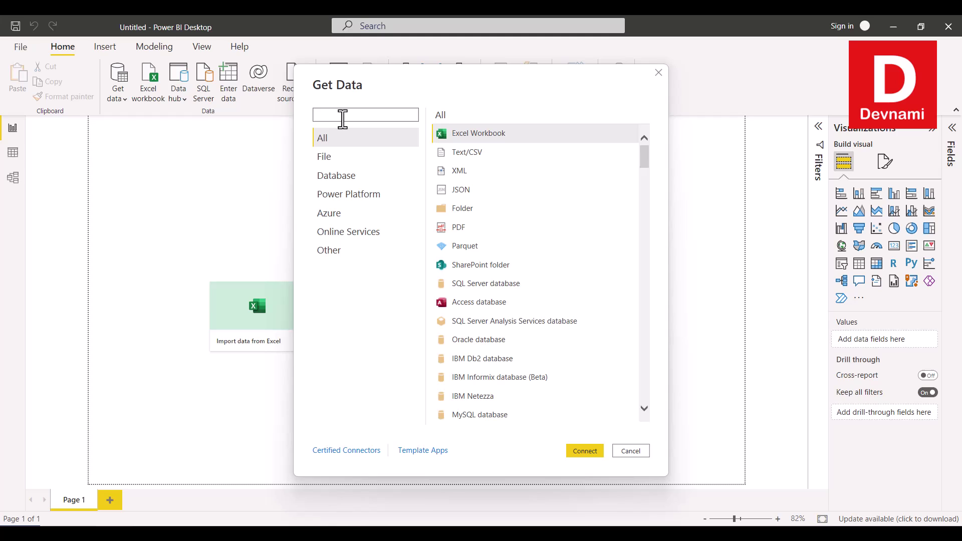
text(SmartSheet)
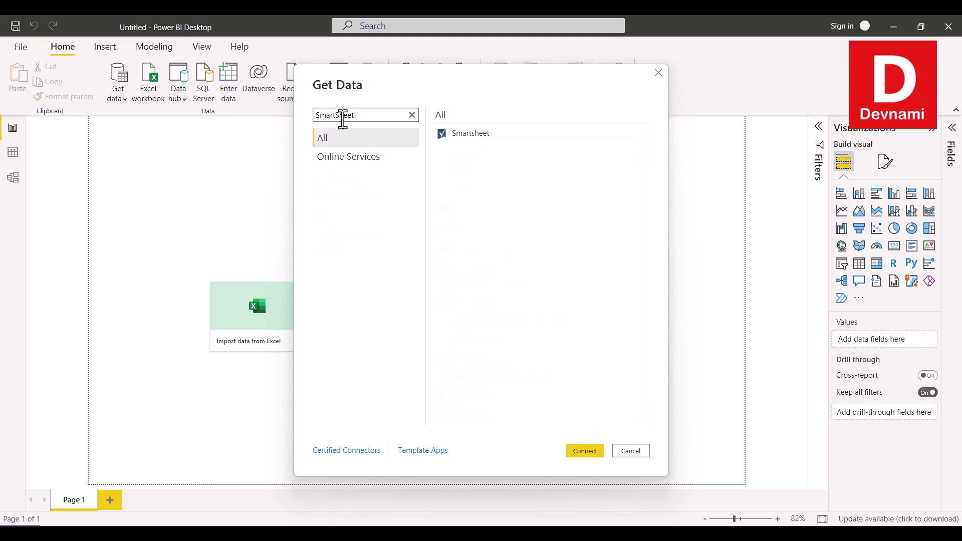
click(453, 136)
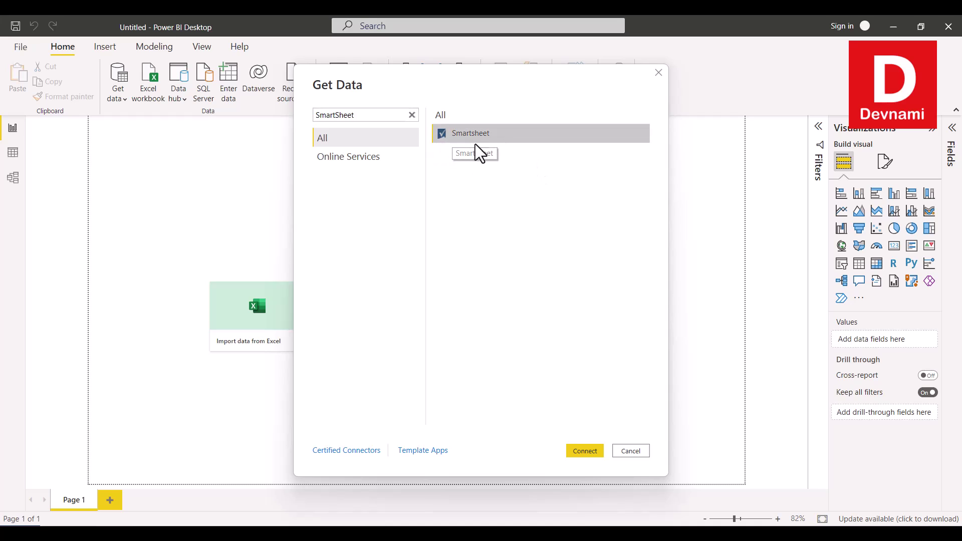
click(583, 452)
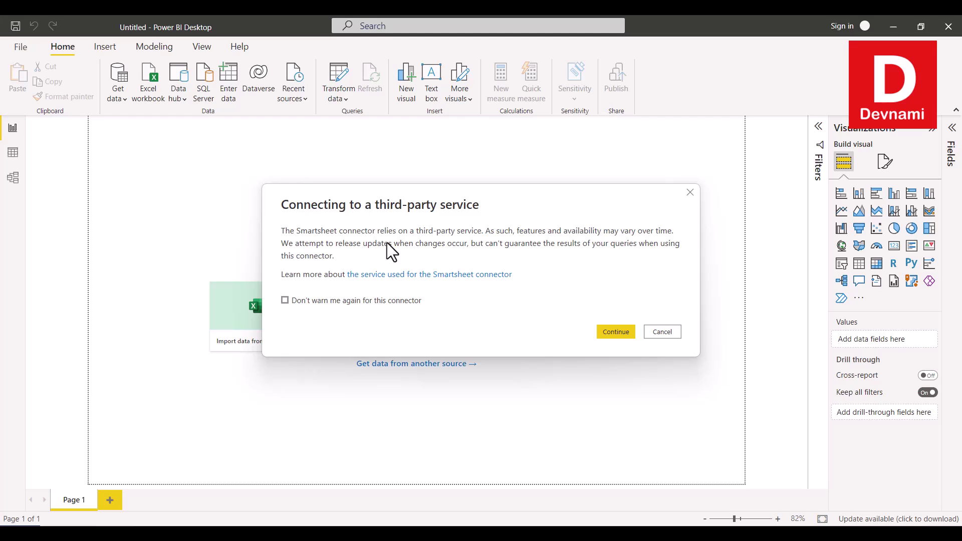
Accept the third-party connector warning and attempt the Smartsheet sign-in.
click(621, 332)
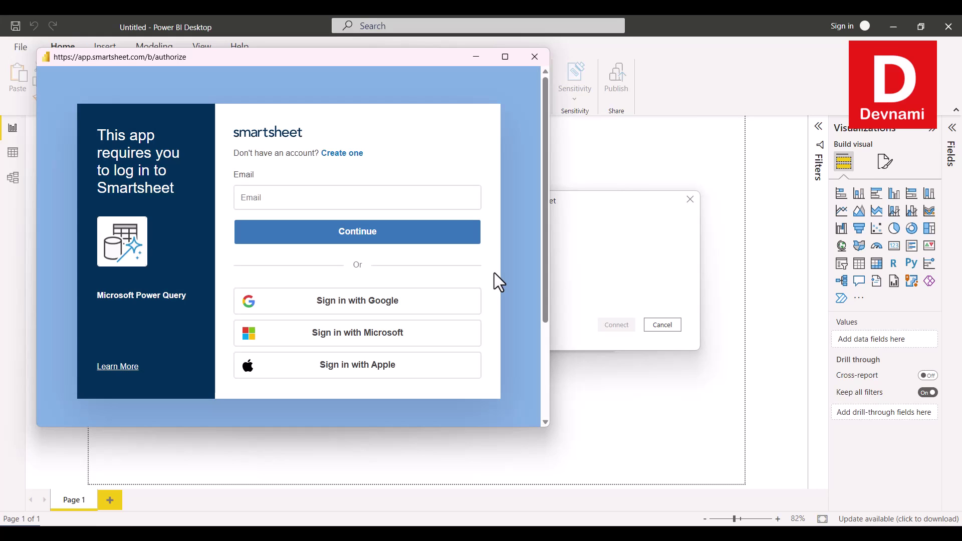
click(260, 197)
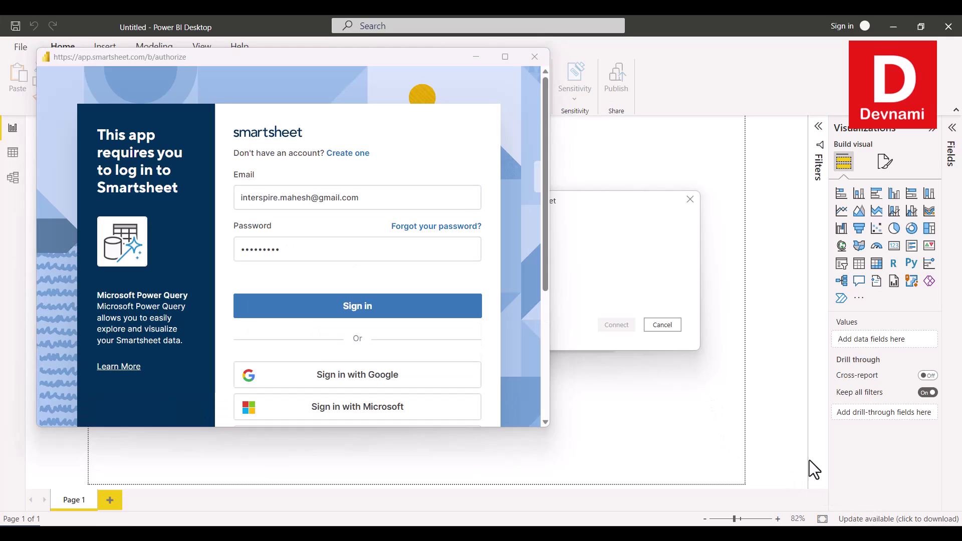
click(332, 314)
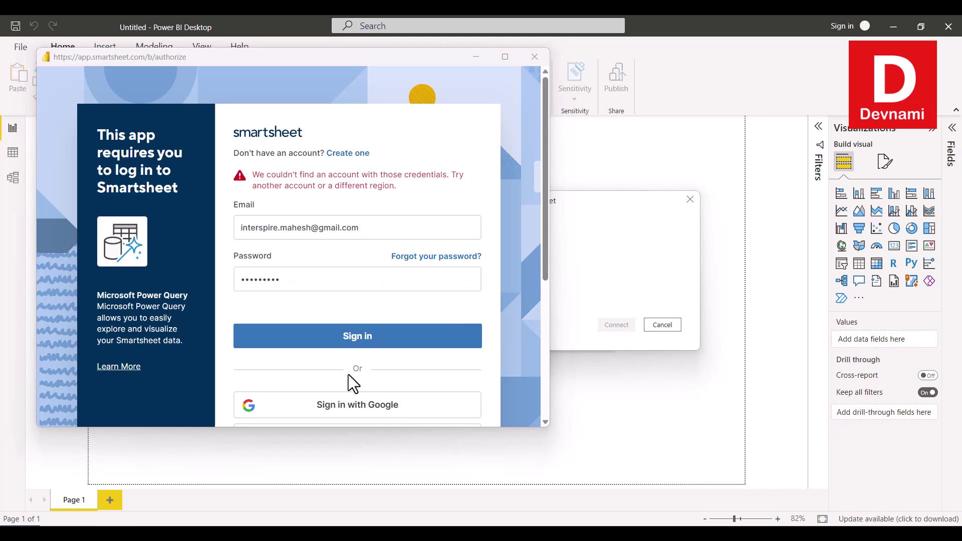
click(344, 336)
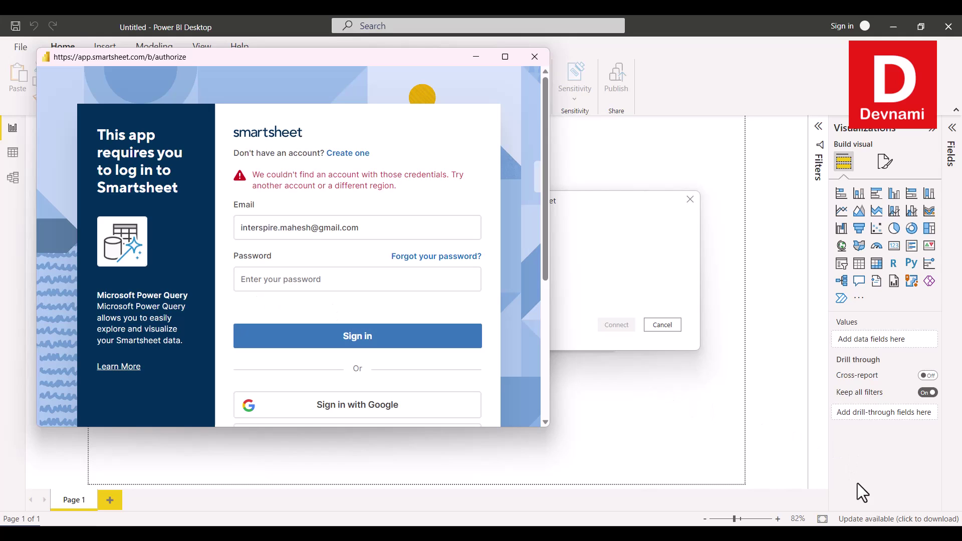
Replace the email with the correct account's address, enter its password and sign in.
drag(370, 228, 163, 214)
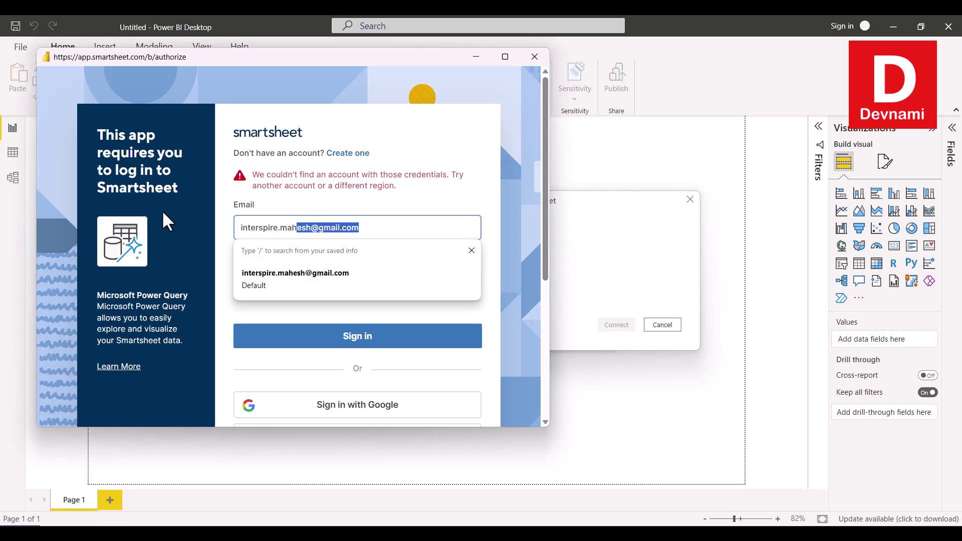
key(BackSpace)
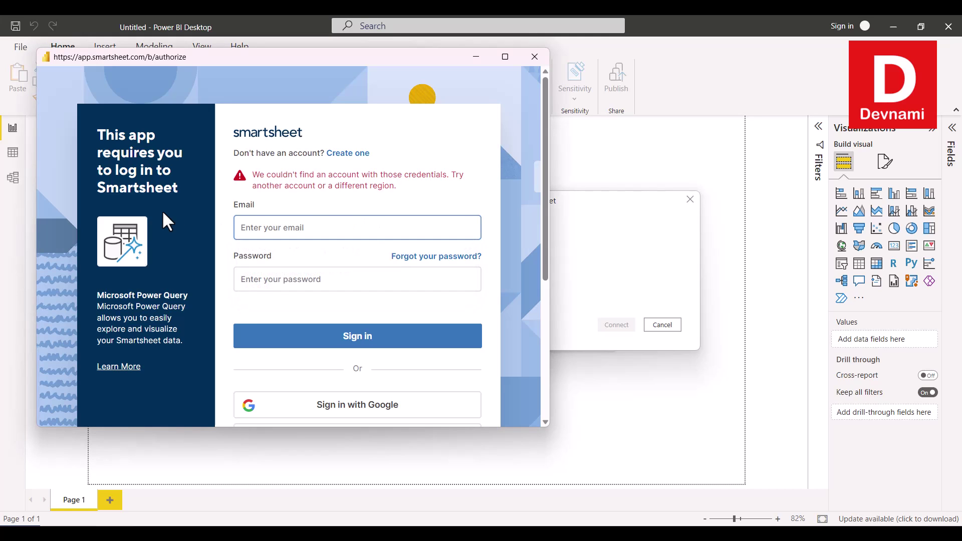
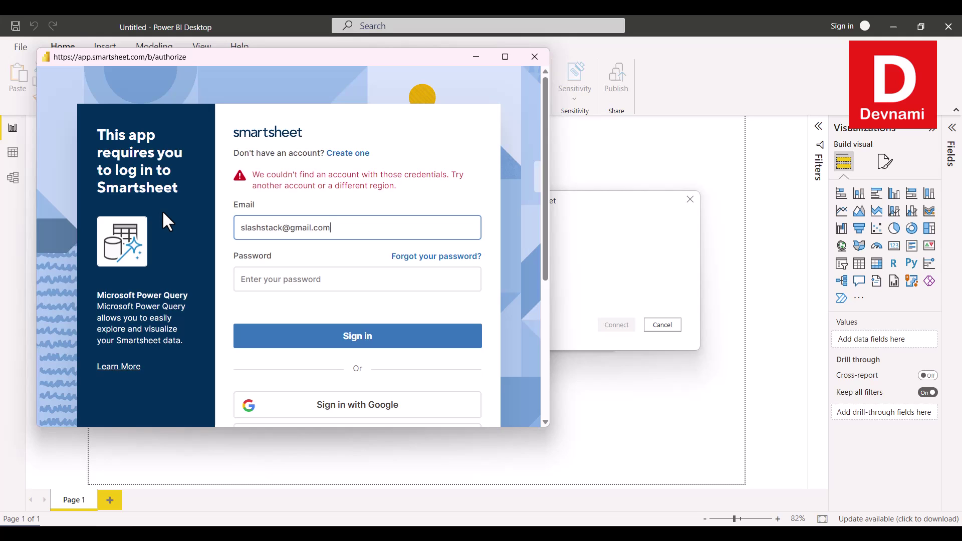
click(266, 279)
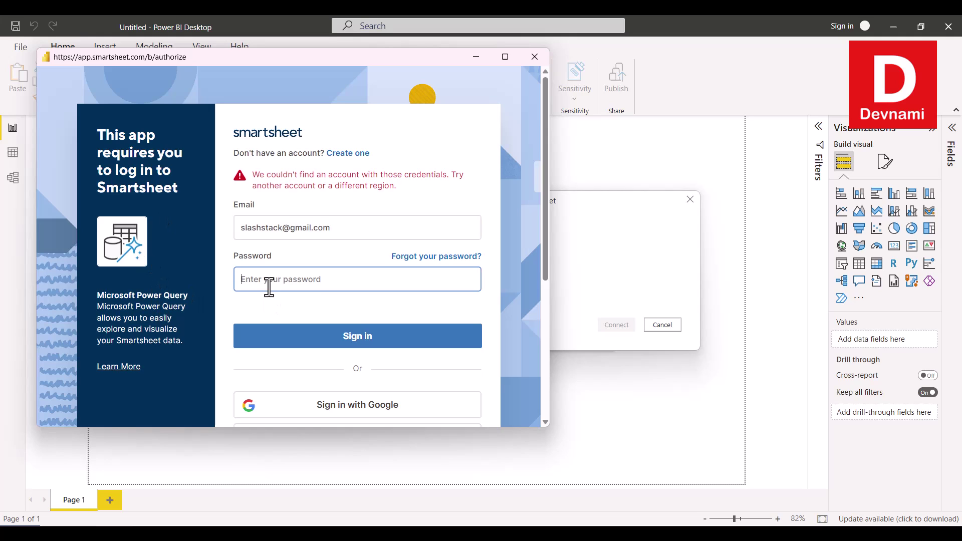
text(•••••••••)
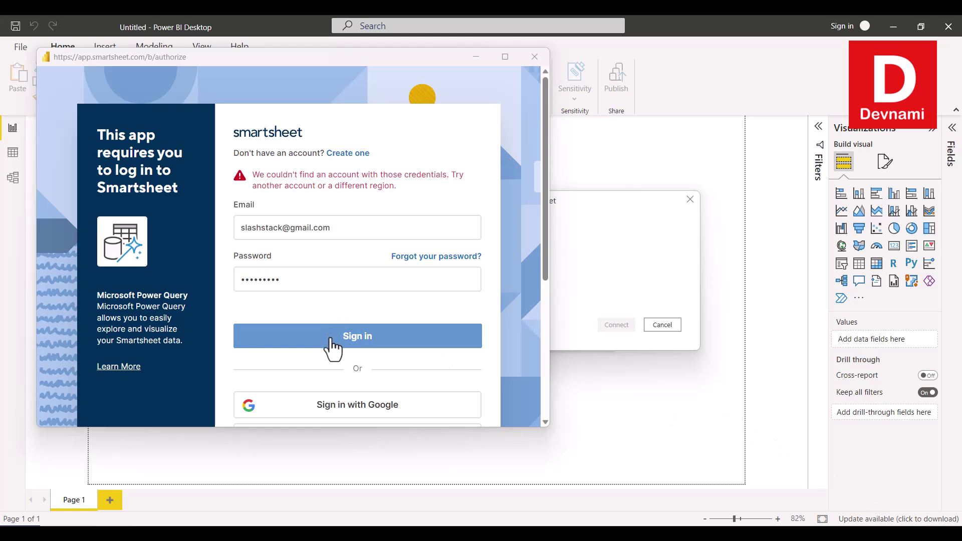
click(331, 346)
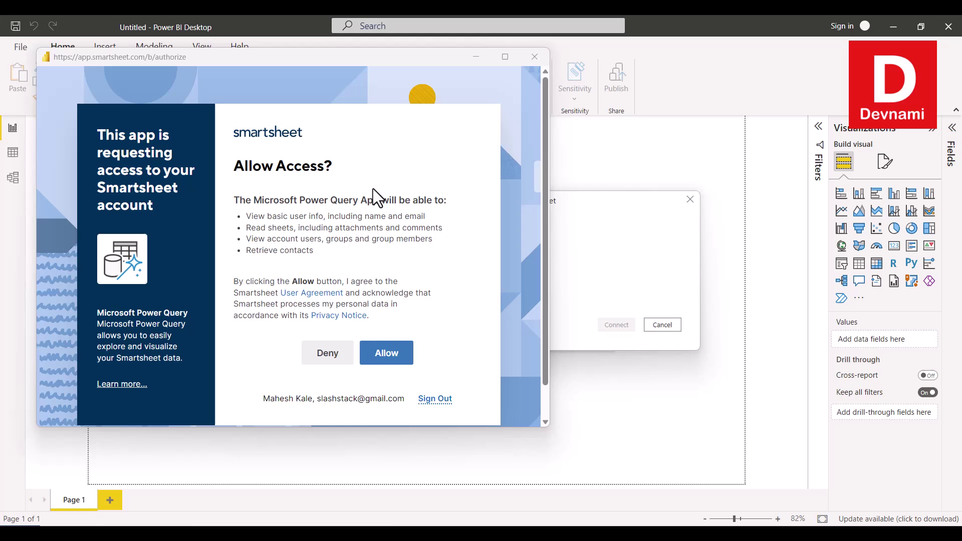
Allow Power Query access to the Smartsheet account and connect as the signed-in user.
click(390, 363)
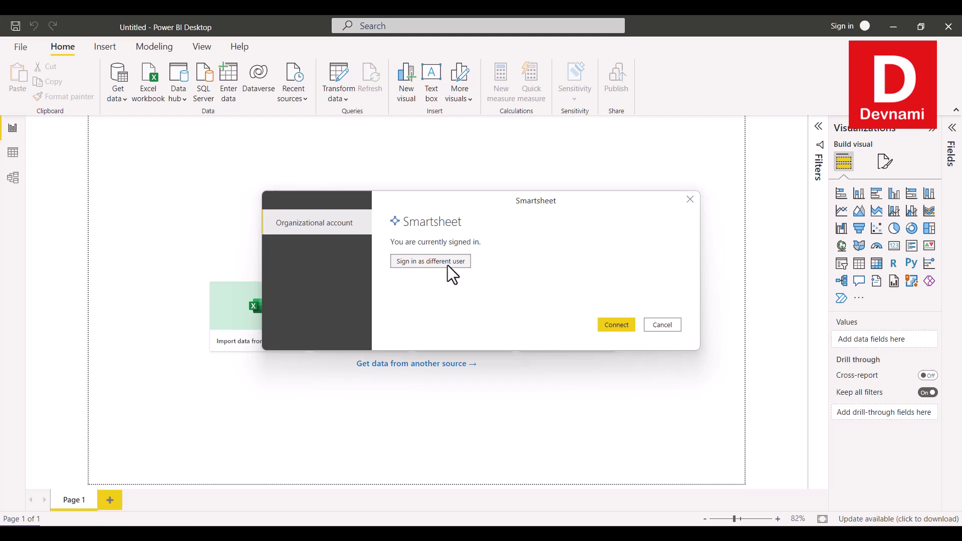
click(601, 325)
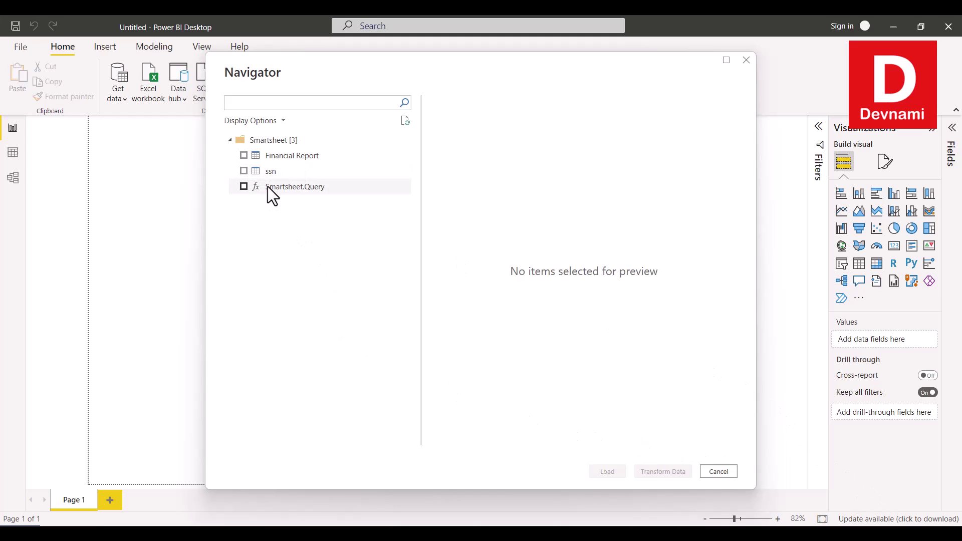
Select the Financial Report sheet in Navigator and send it to Power Query Editor via Transform Data.
click(244, 156)
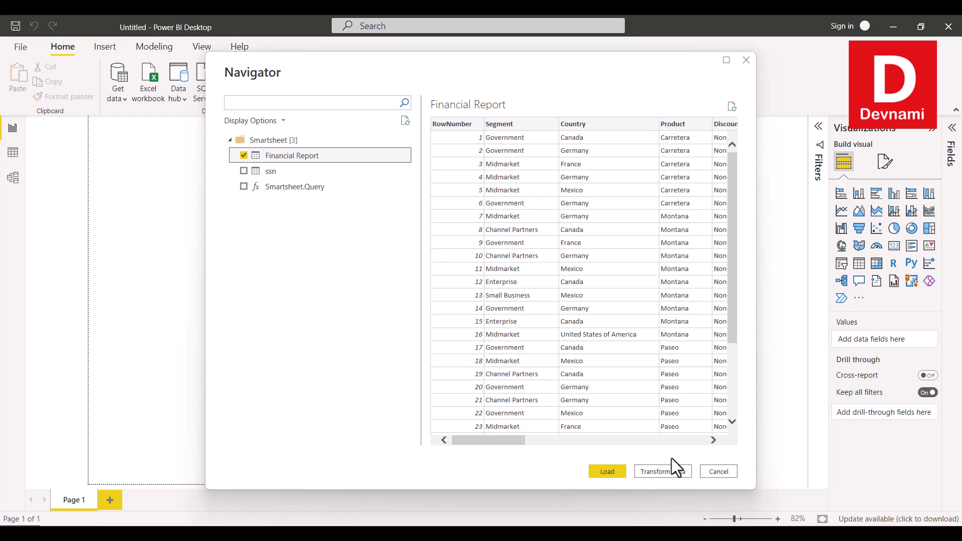
mouse_move(514, 440)
mouse_down()
mouse_move(702, 445)
mouse_move(498, 443)
mouse_up()
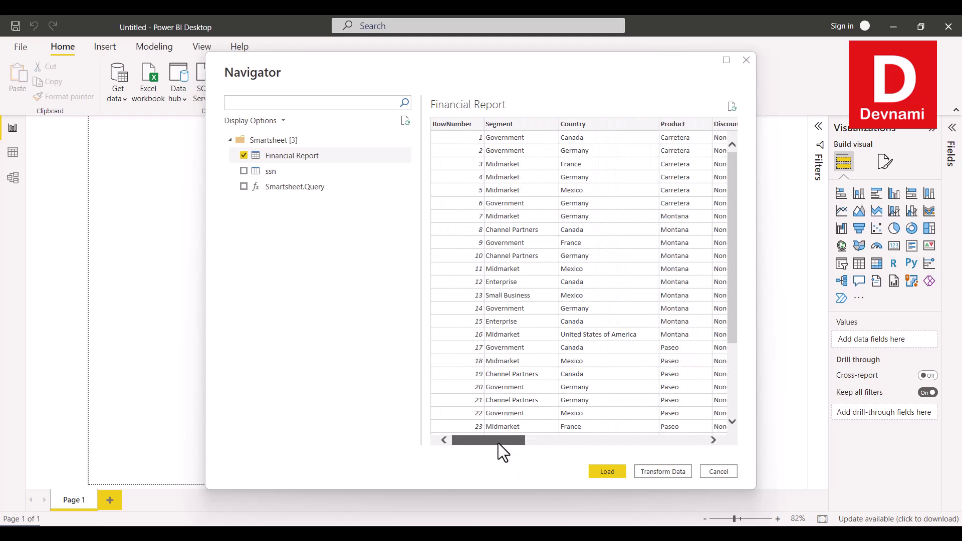
click(648, 468)
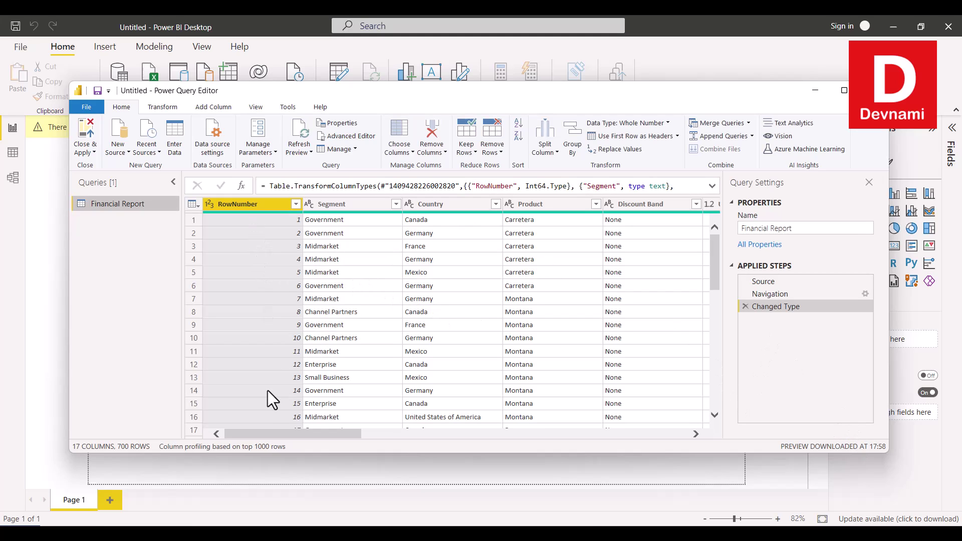
Remove the RowNumber and Discount Band columns from the Financial Report query.
right_click(246, 205)
click(270, 228)
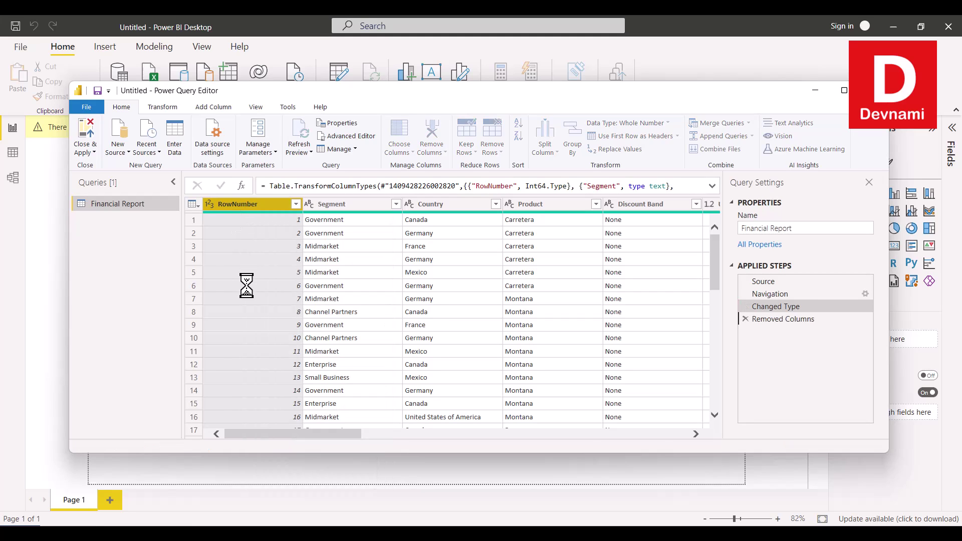
drag(357, 435, 366, 434)
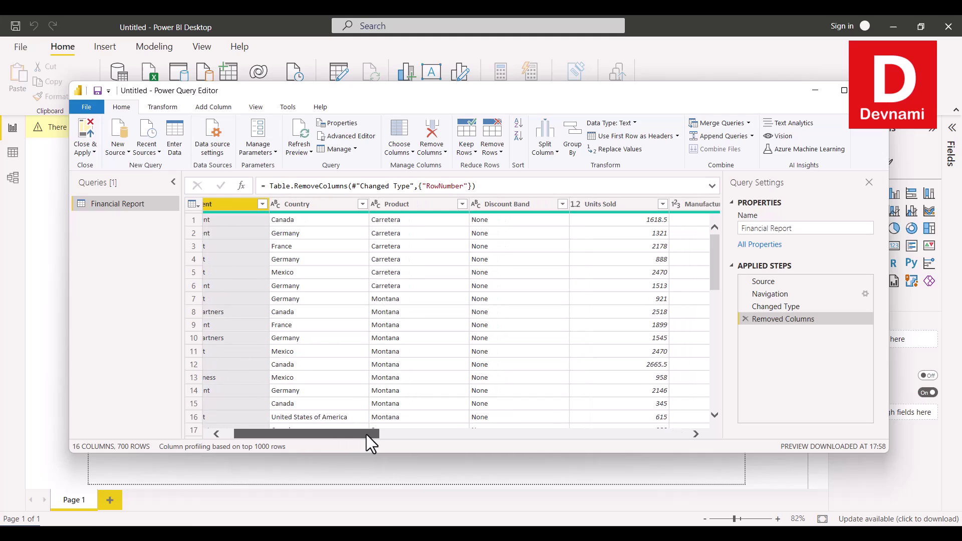
right_click(507, 204)
click(521, 223)
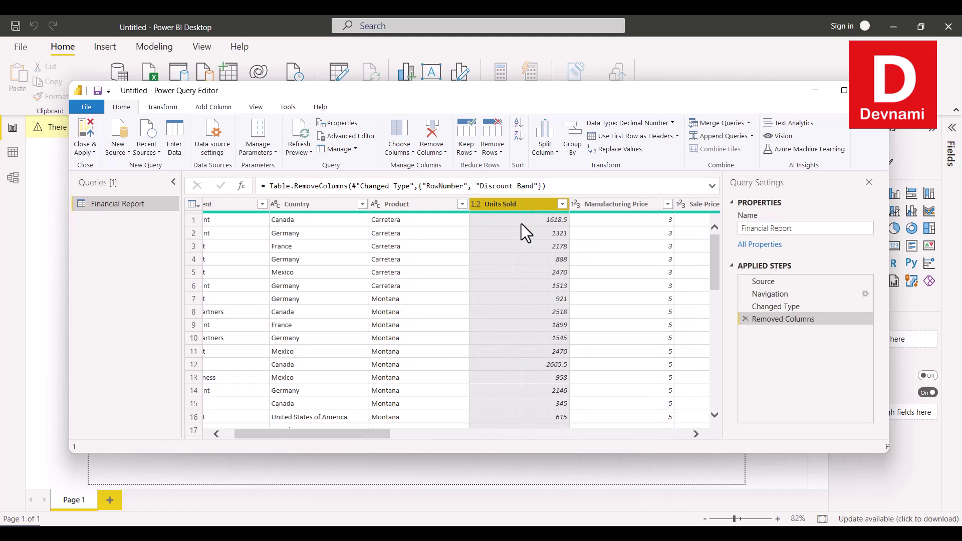
Review the remaining columns across the table, then bring up the Close & Apply options.
drag(372, 438, 424, 437)
scroll(471, 312, down, 3)
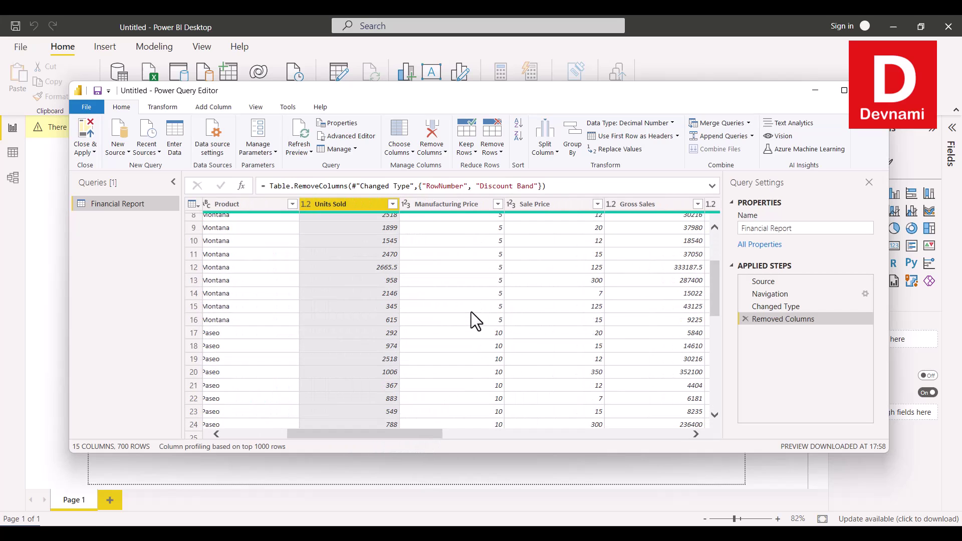
scroll(471, 311, up, 2)
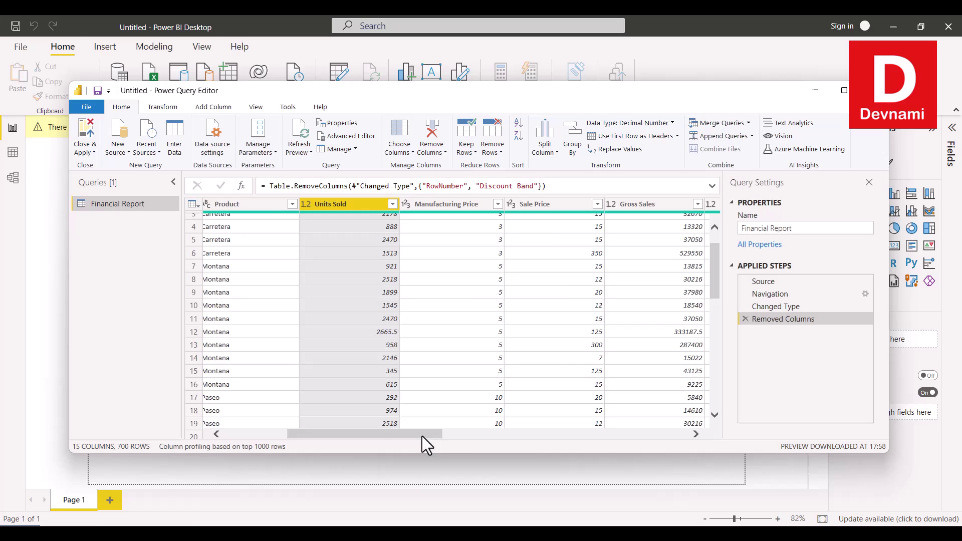
drag(422, 436, 676, 461)
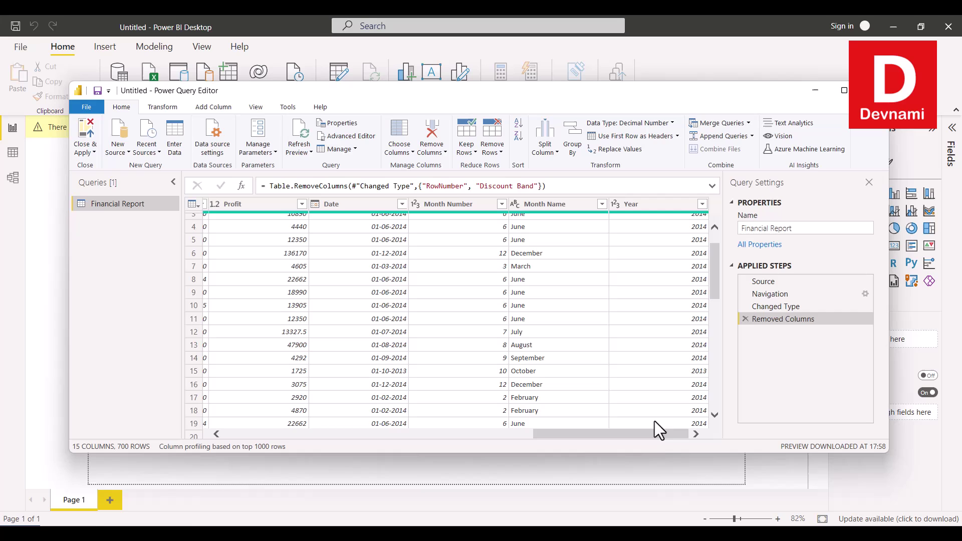
drag(655, 434, 299, 420)
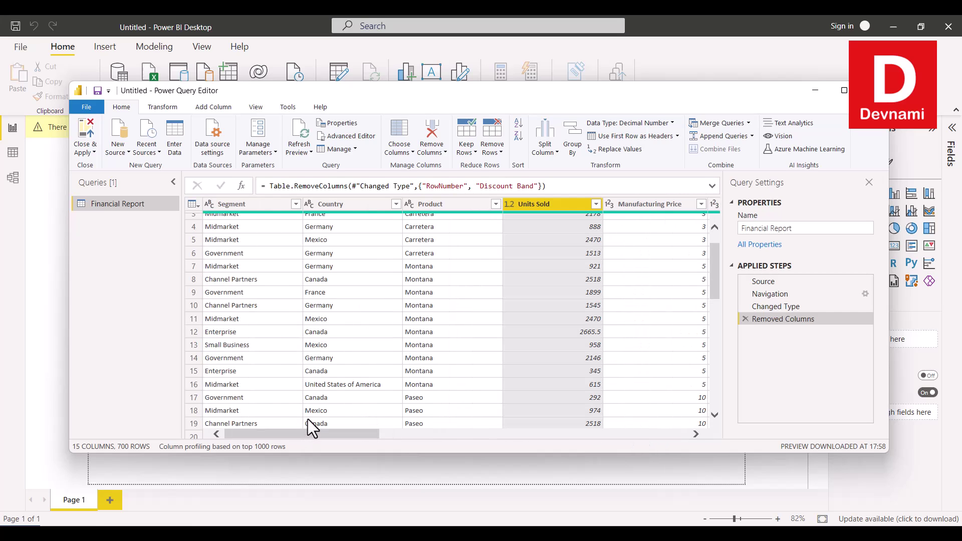
scroll(358, 278, up, 1)
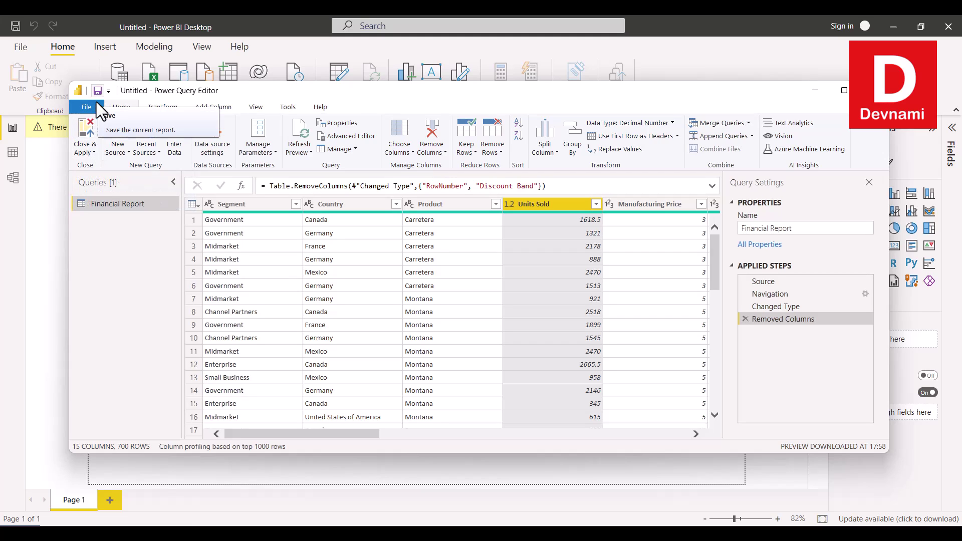
click(94, 153)
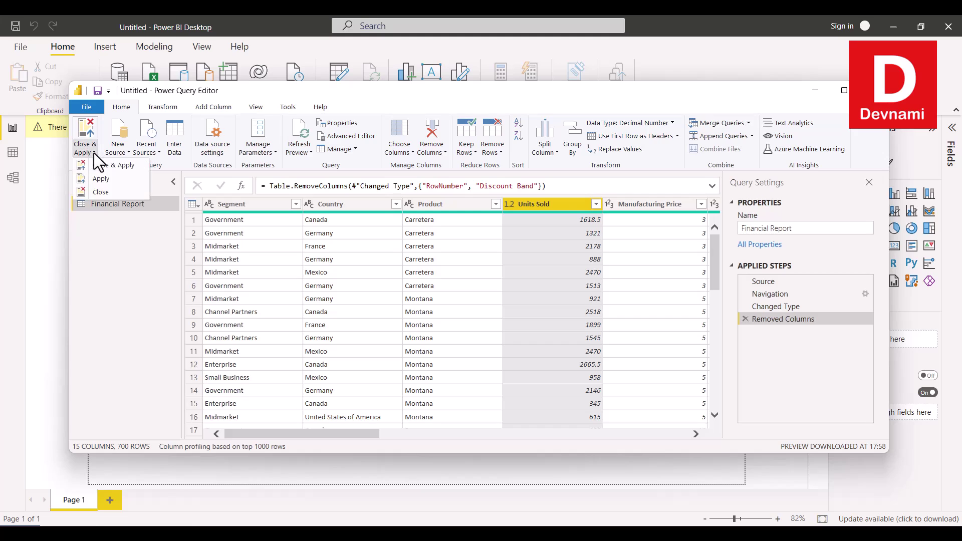
Close & Apply the query changes and expand the Financial Report table in the Fields pane.
click(125, 164)
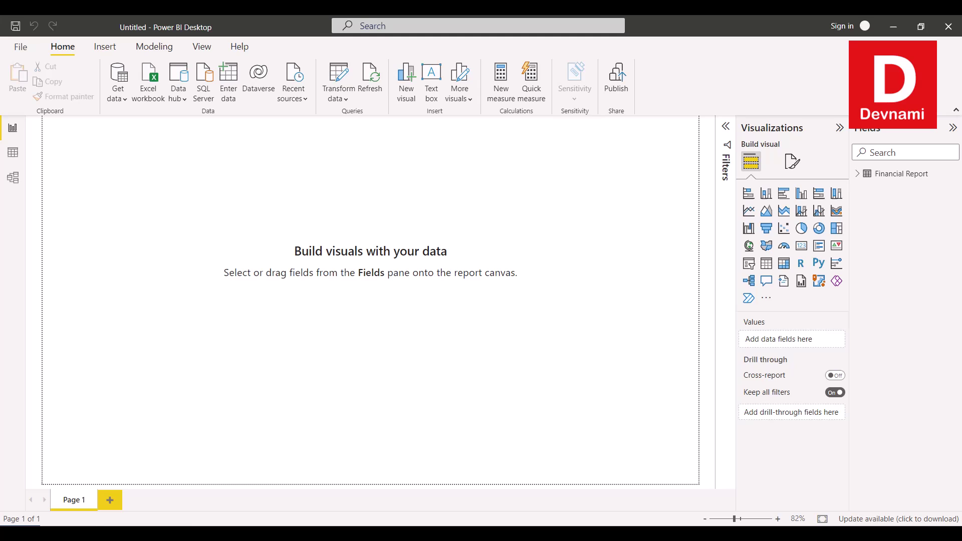
click(857, 174)
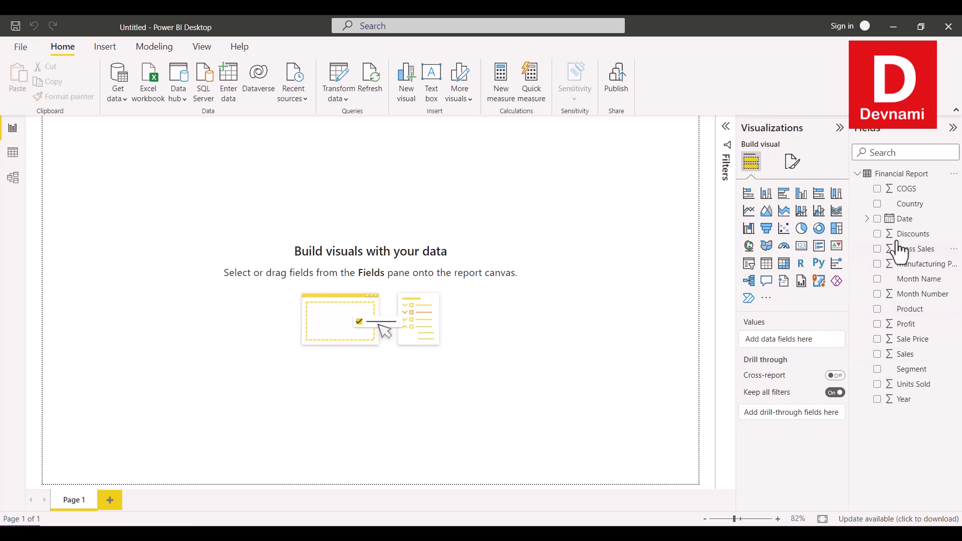
Create a table visual of Month Name and Sales, resized to show all twelve months.
click(877, 279)
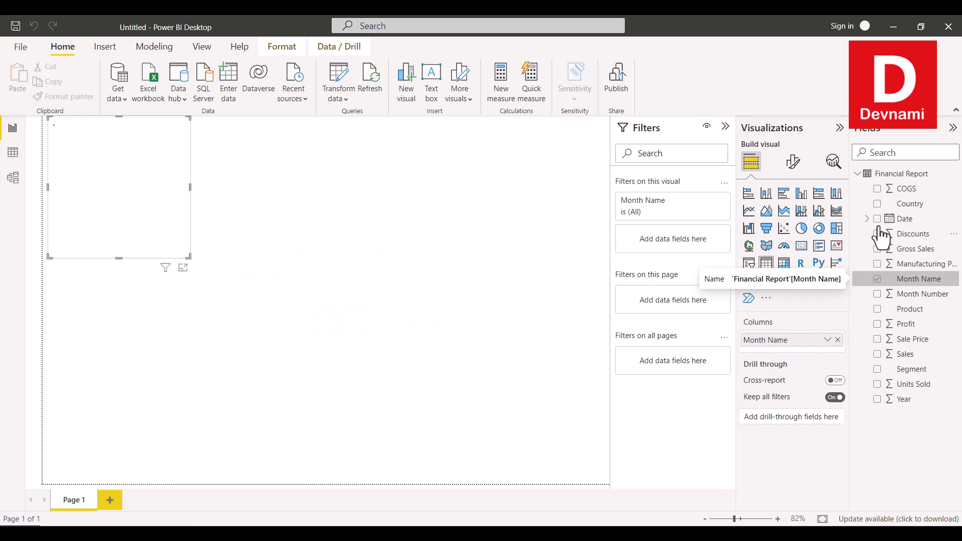
click(877, 354)
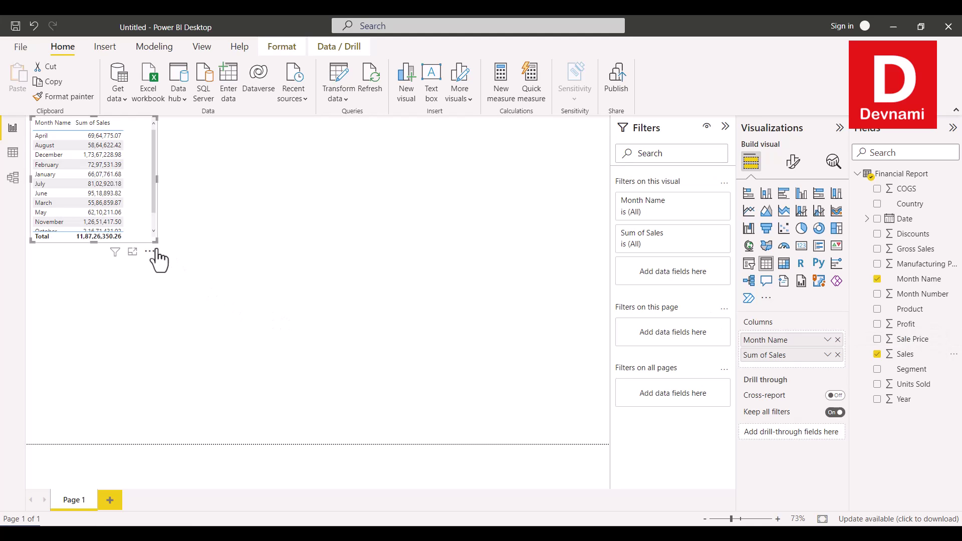
drag(157, 243, 361, 299)
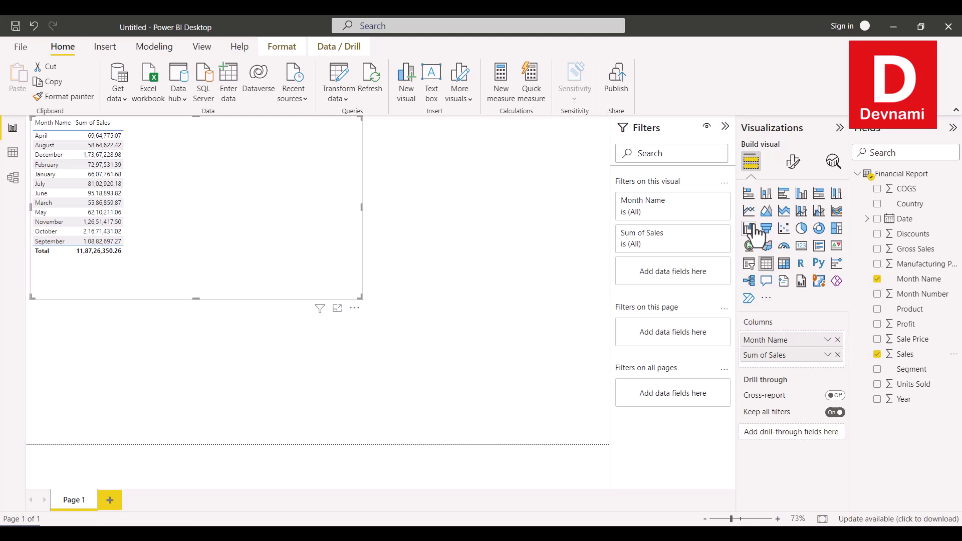
Convert the table to a line chart, move it to the page centre, and add Profit.
click(748, 211)
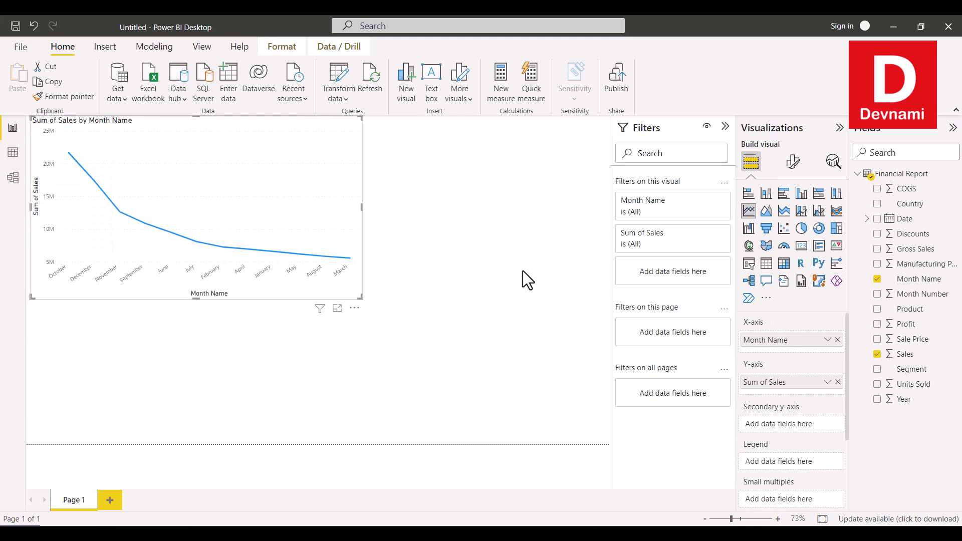
drag(166, 124, 265, 178)
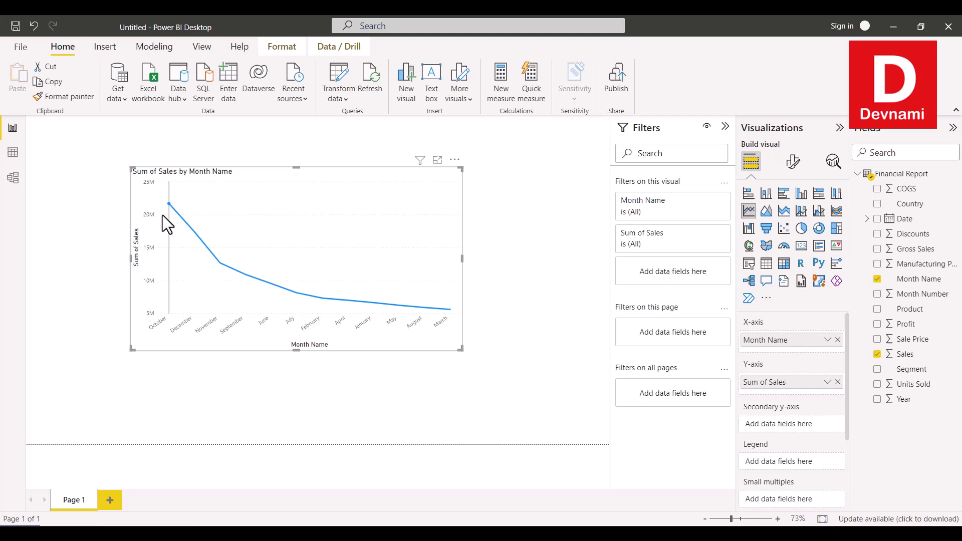
mouse_move(223, 269)
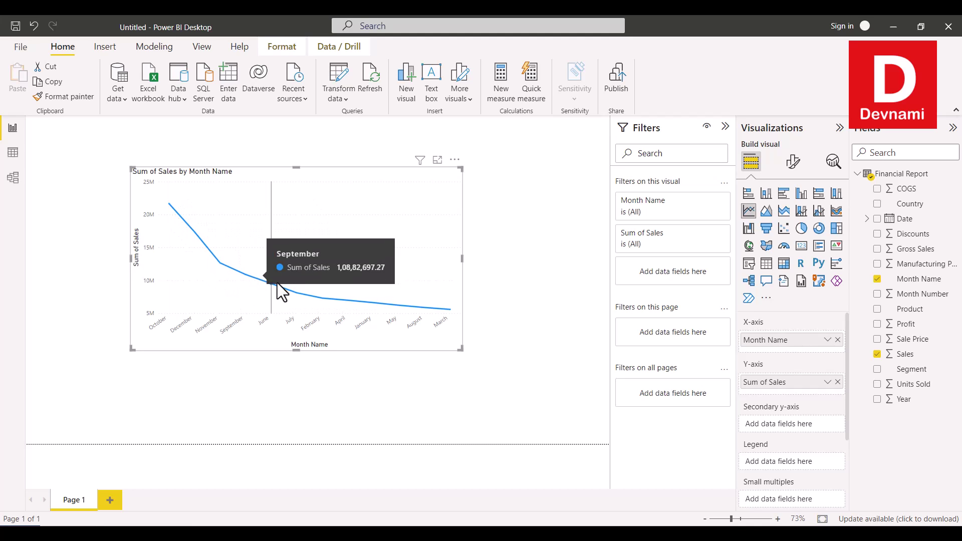
mouse_move(445, 310)
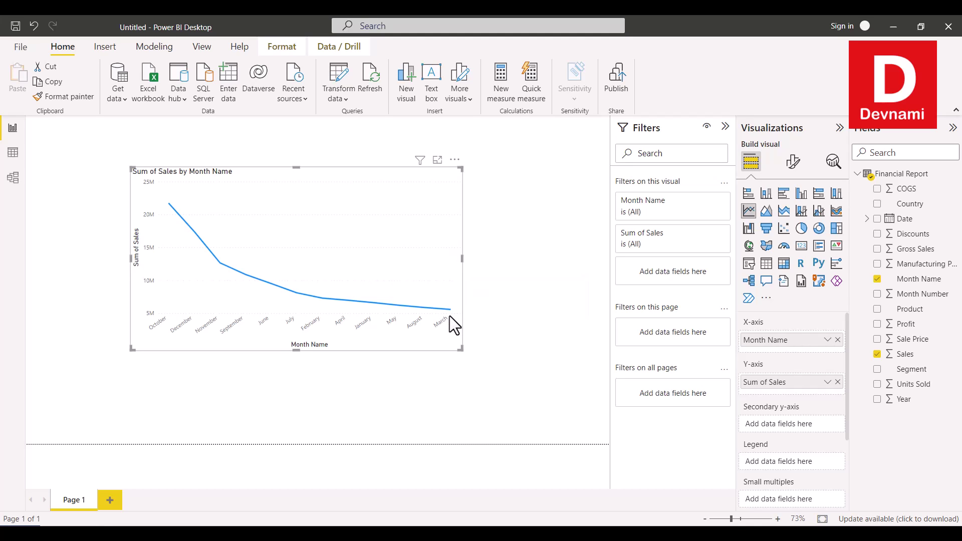
click(877, 324)
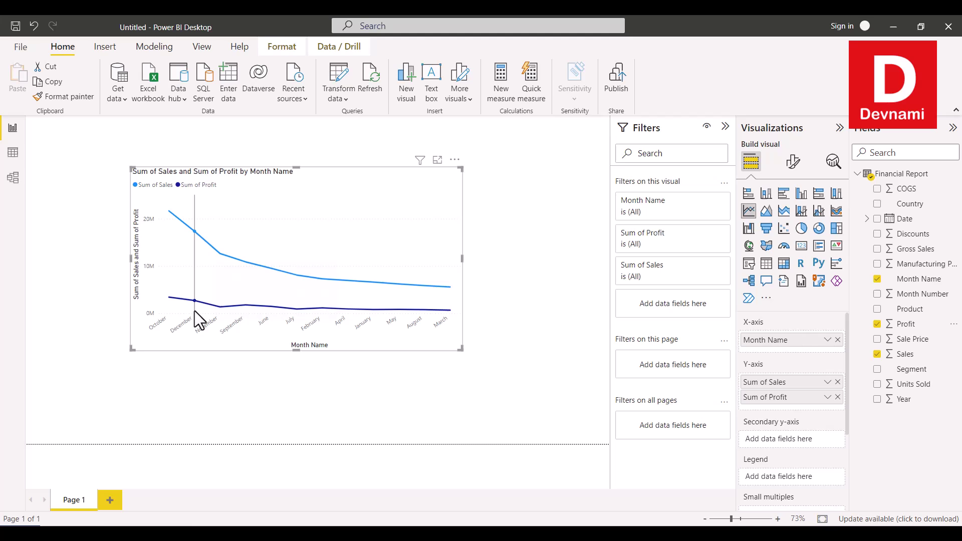
Add Gross Sales as a third line and drag the chart corners outward to widen it.
click(877, 253)
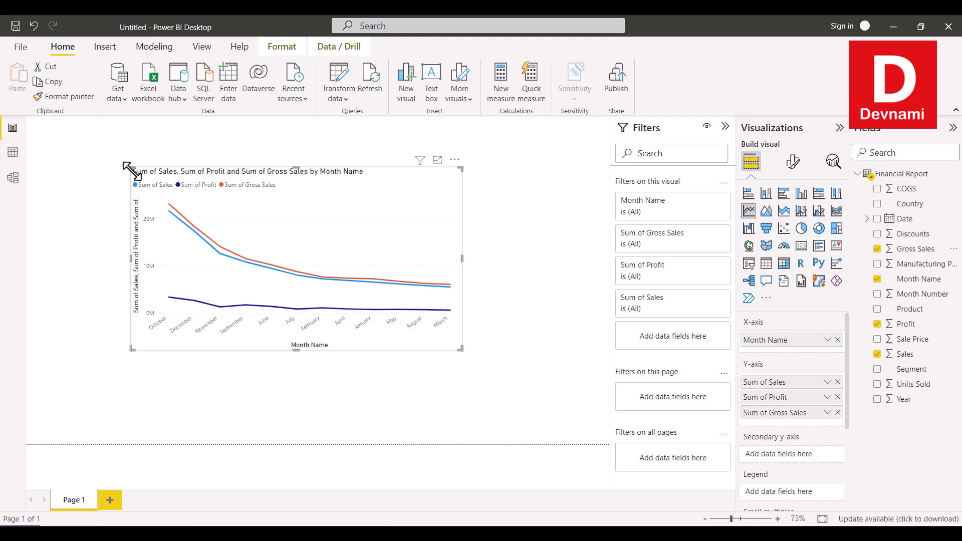
drag(131, 169, 71, 138)
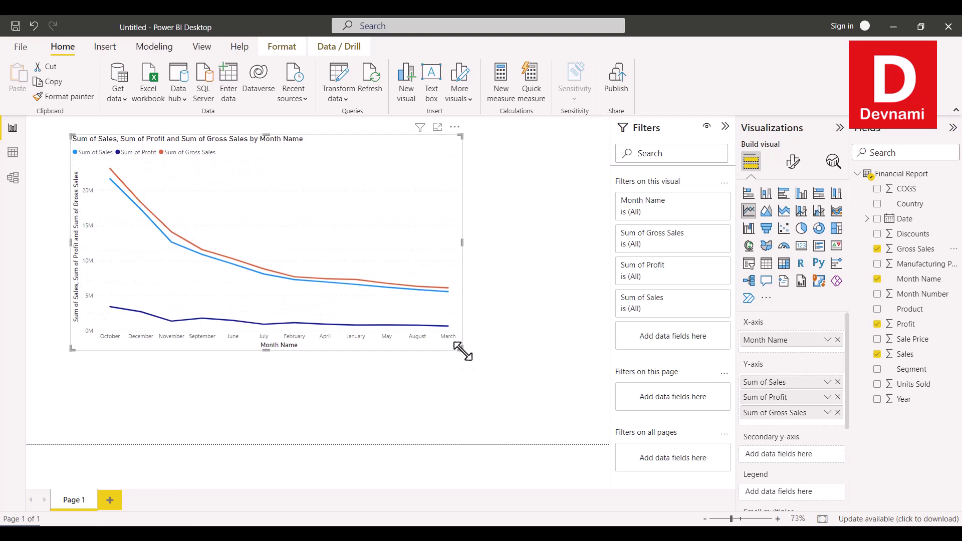
drag(461, 350, 601, 409)
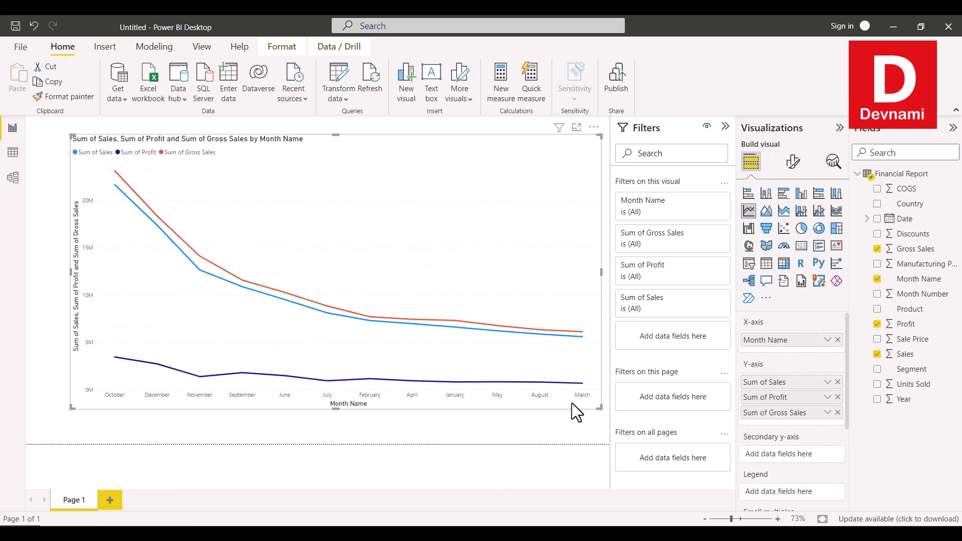
click(441, 425)
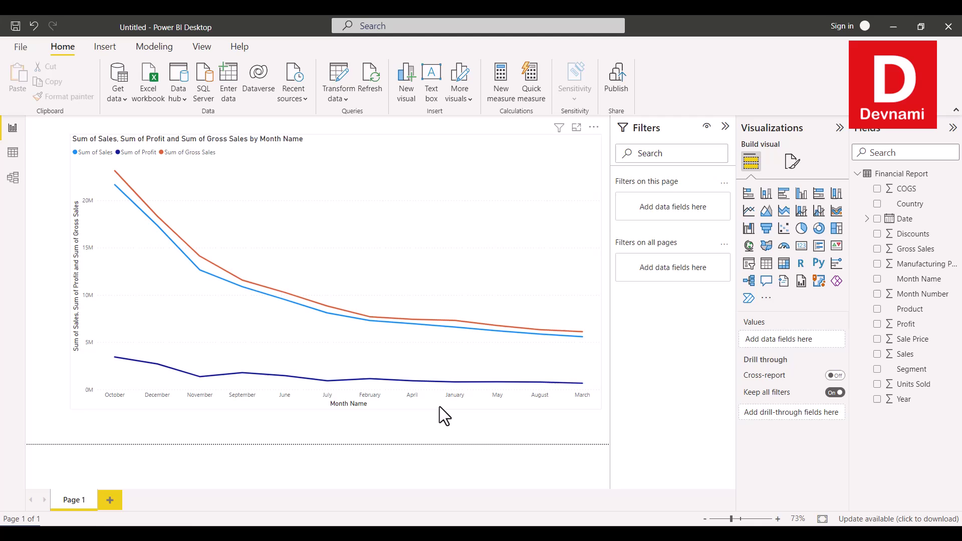
click(281, 250)
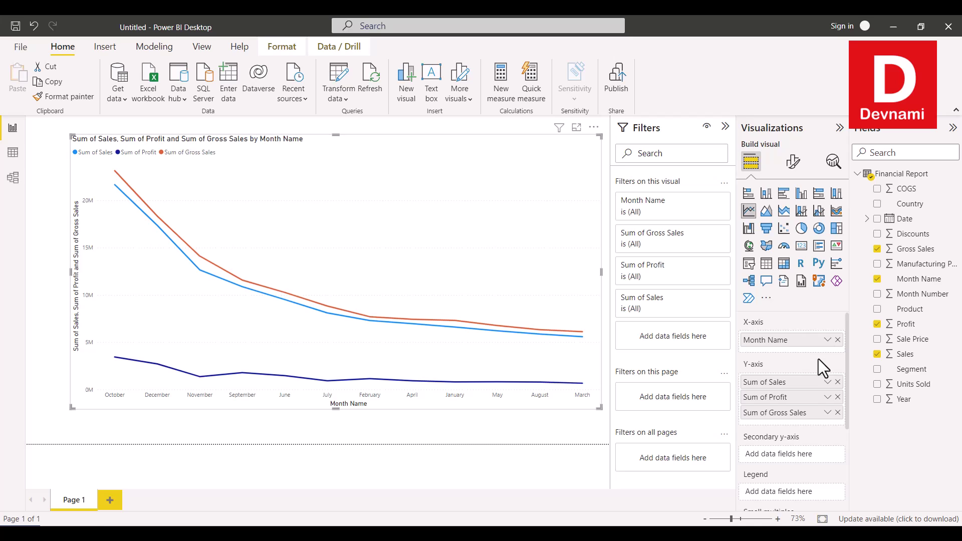
mouse_move(224, 308)
drag(902, 402, 792, 334)
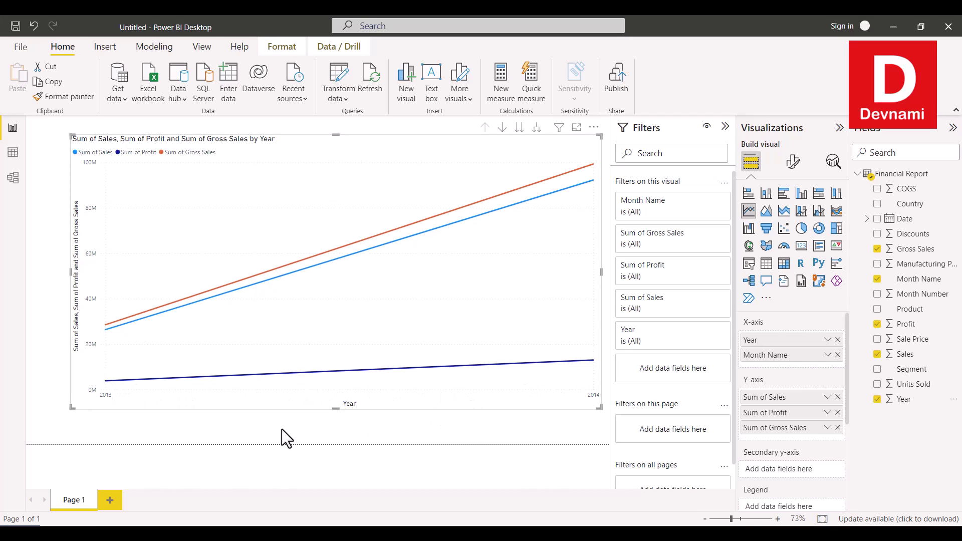
click(837, 340)
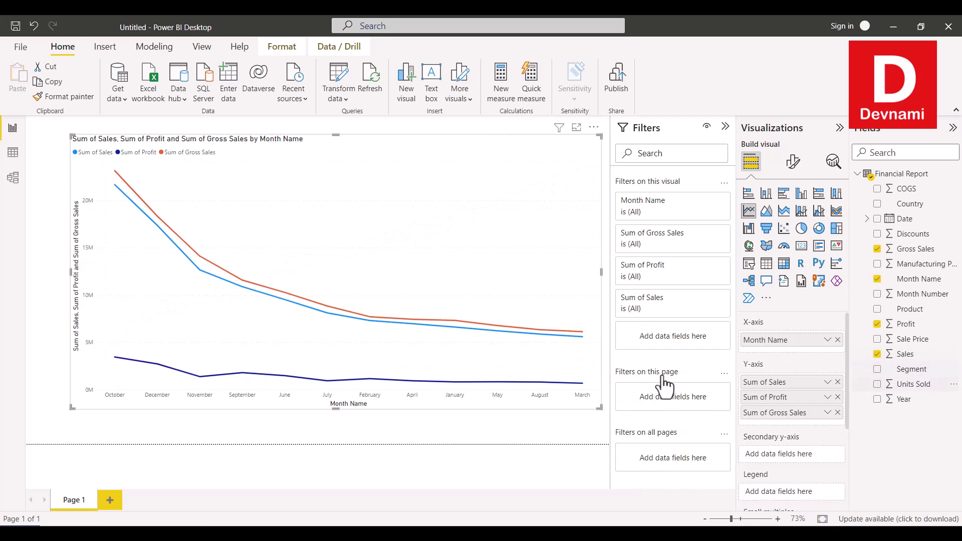